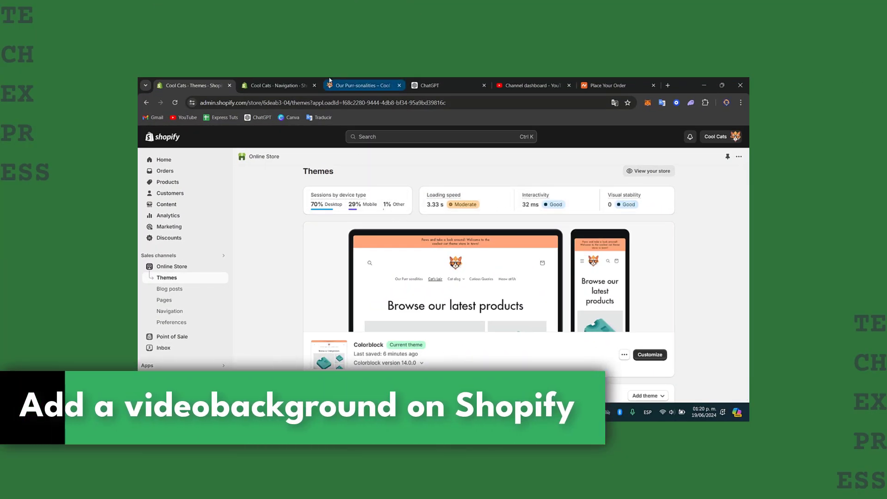
- View the Cat's Lair store's live storefront home page
left_click(278, 85)
left_click(363, 85)
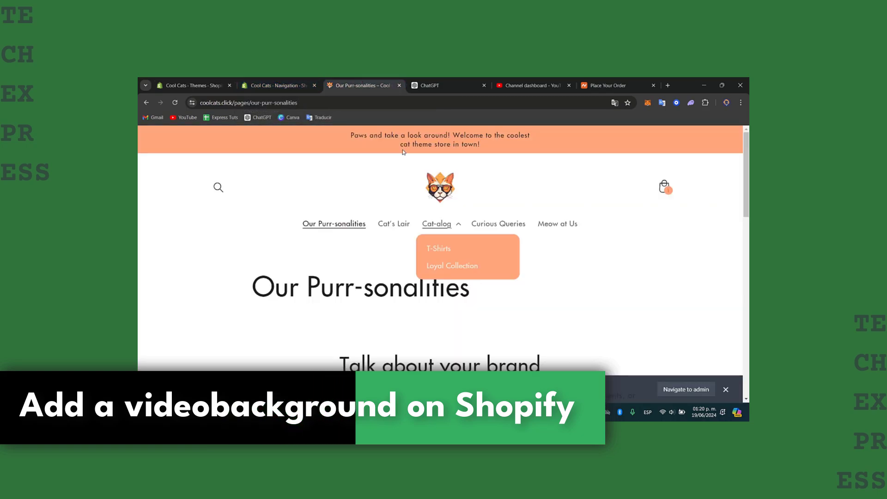
left_click(393, 223)
scroll(516, 258, "down", 6)
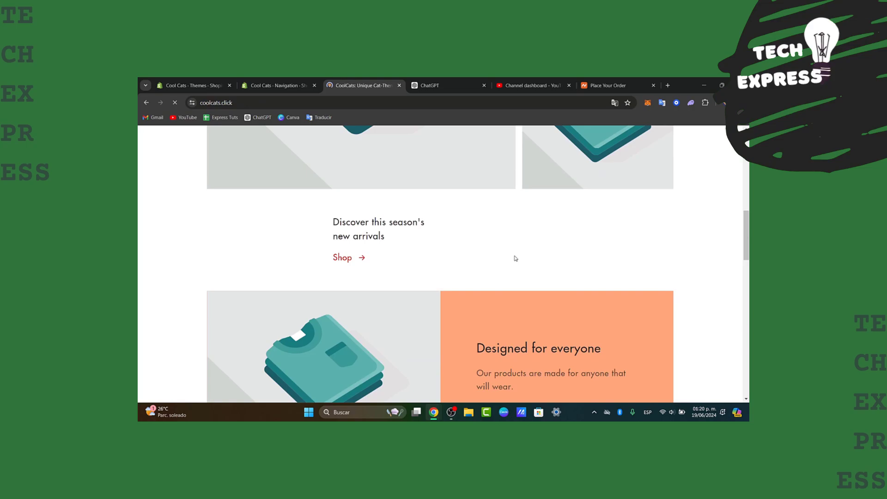
scroll(516, 258, "down", 10)
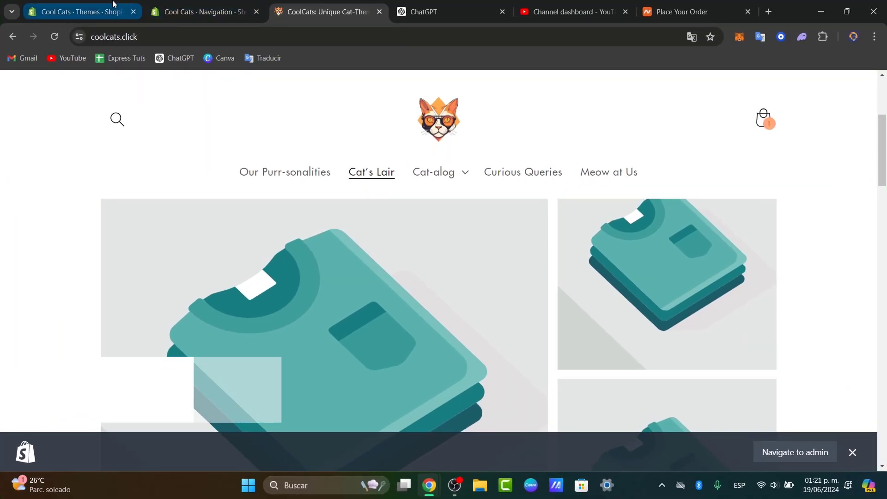
- Return to the Themes admin page and scroll to the Popular free themes section
left_click(113, 5)
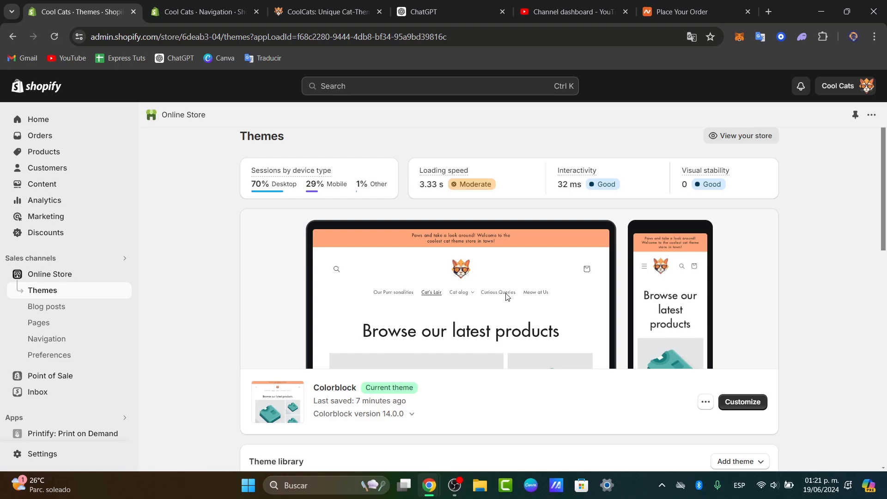
scroll(496, 349, "down", 3)
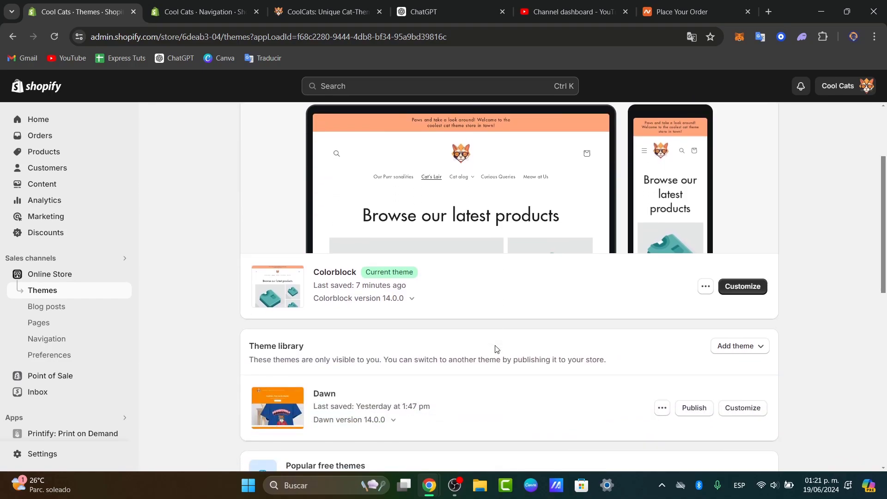
scroll(490, 356, "down", 10)
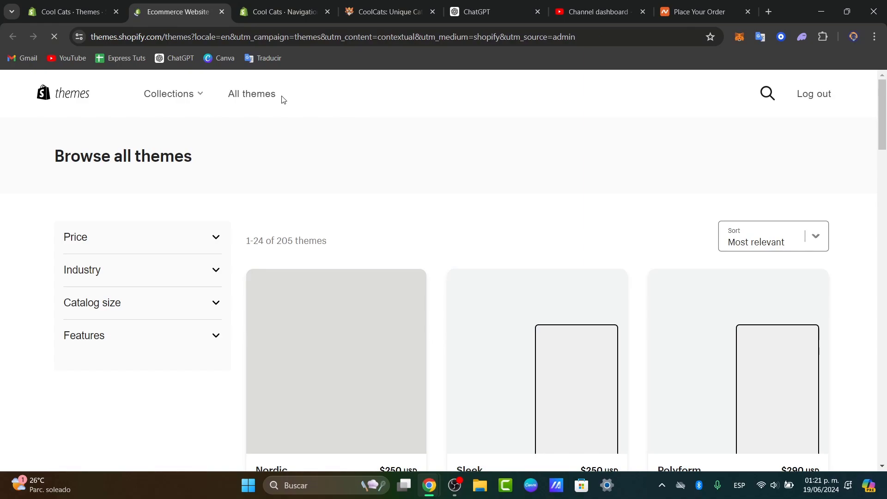
- Browse the Shopify Theme Store's theme listing
scroll(133, 294, "down", 12)
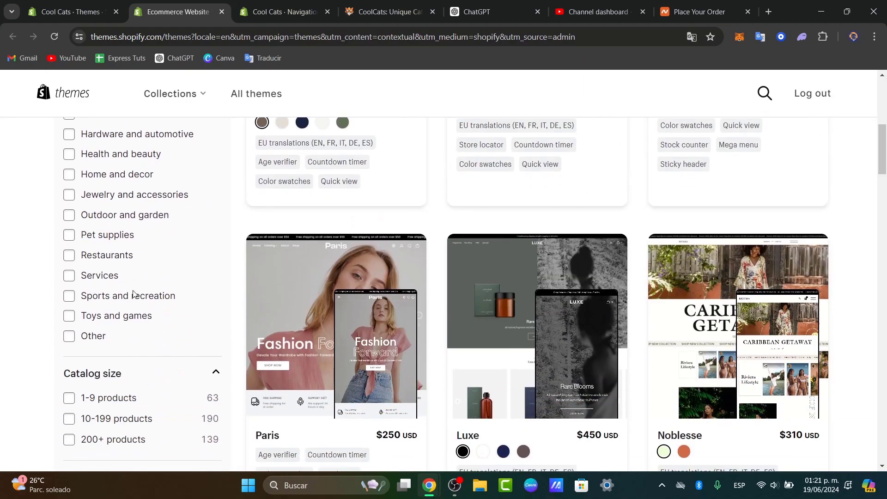
scroll(134, 294, "down", 2)
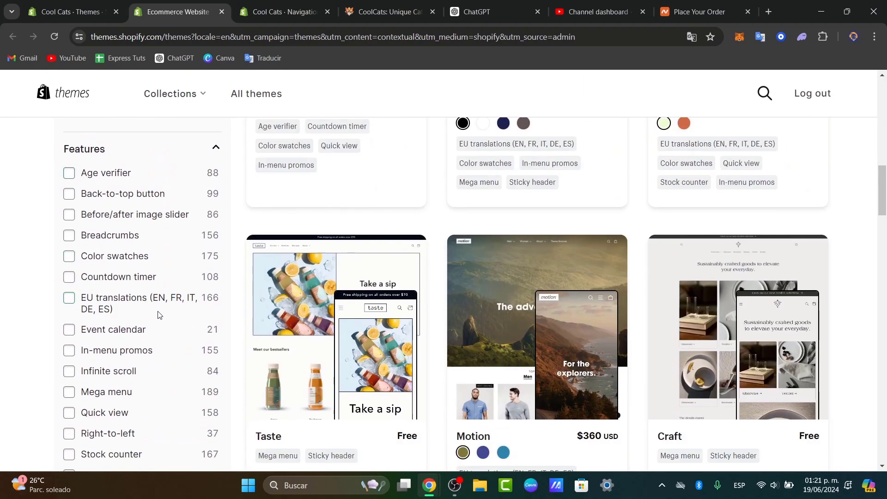
scroll(158, 314, "down", 3)
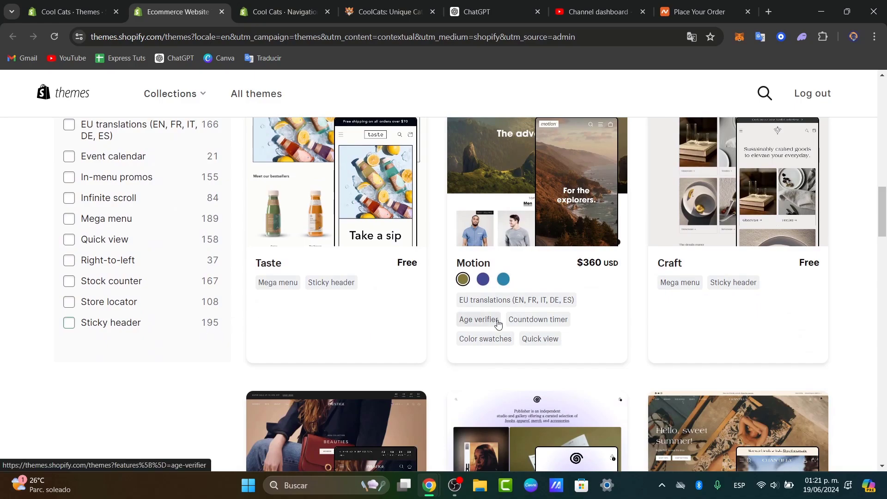
scroll(498, 324, "up", 15)
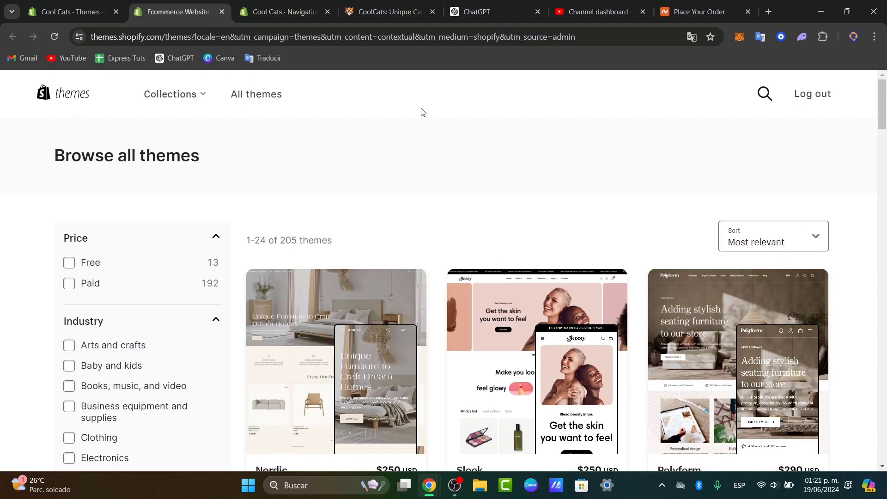
- Search 'vi', choose the Books, music, and video industry filter, and browse the results
left_click(763, 104)
type("video")
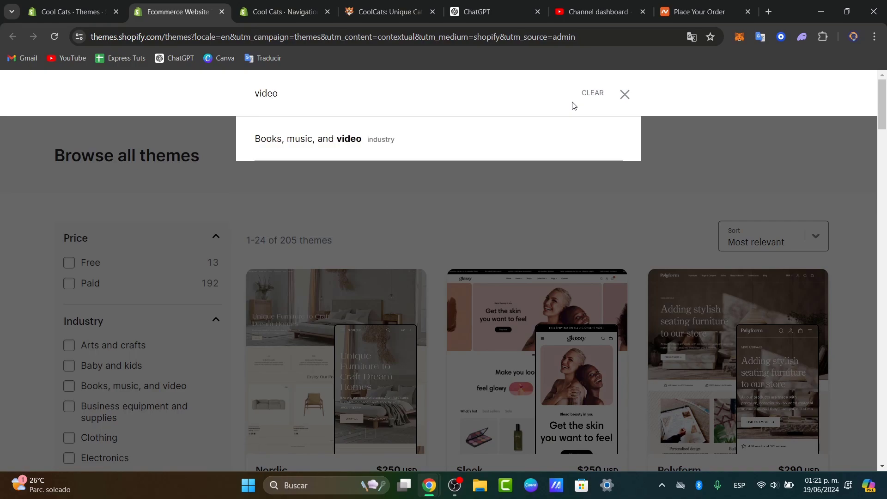
left_click(394, 152)
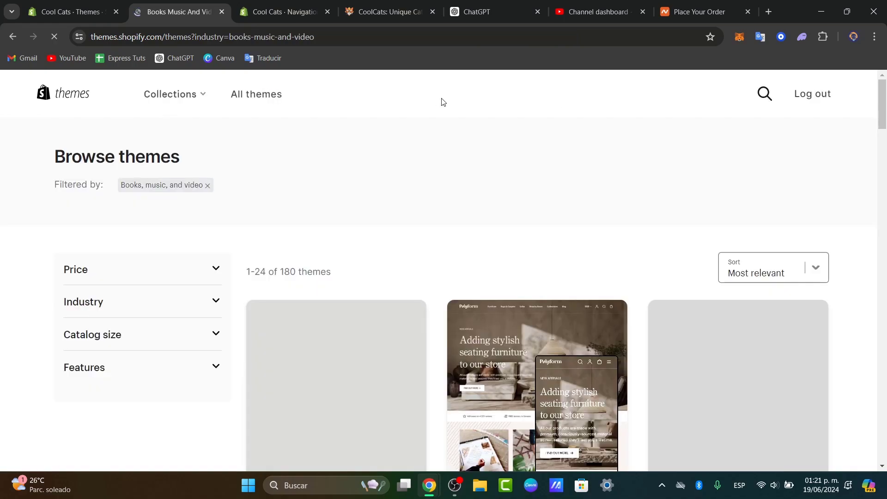
scroll(655, 168, "down", 3)
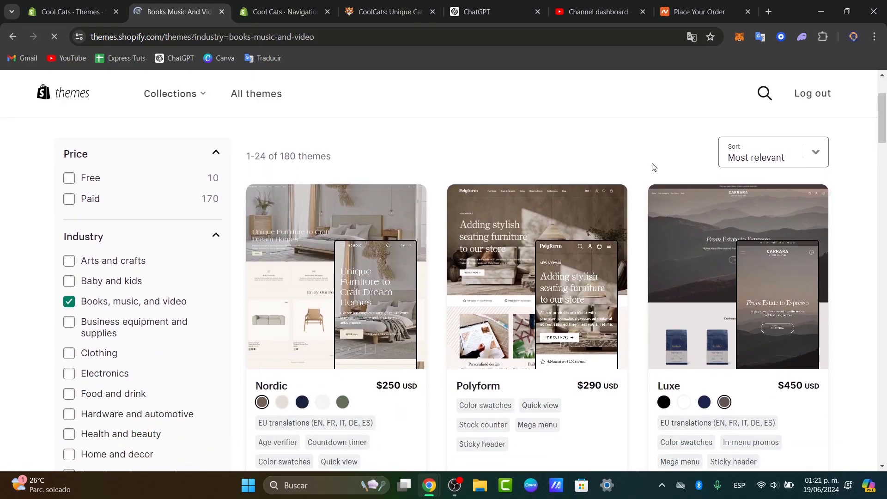
scroll(561, 306, "down", 6)
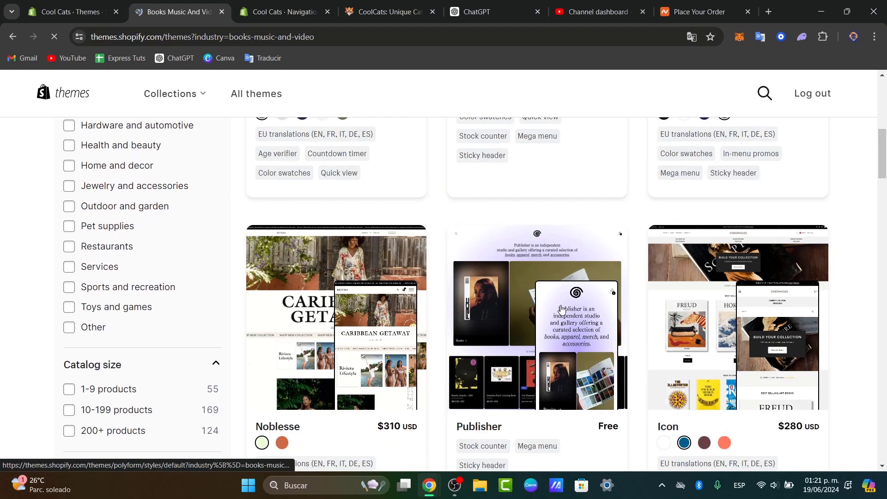
scroll(711, 273, "down", 5)
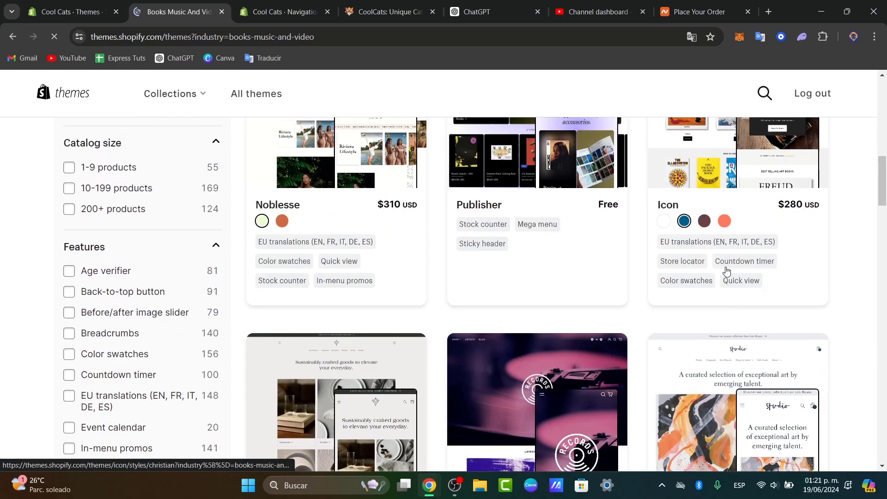
scroll(723, 316, "down", 8)
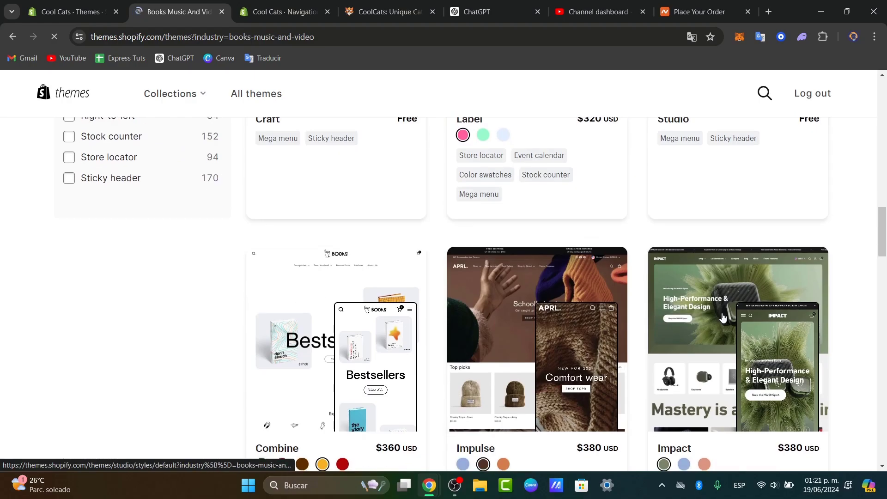
scroll(723, 315, "down", 2)
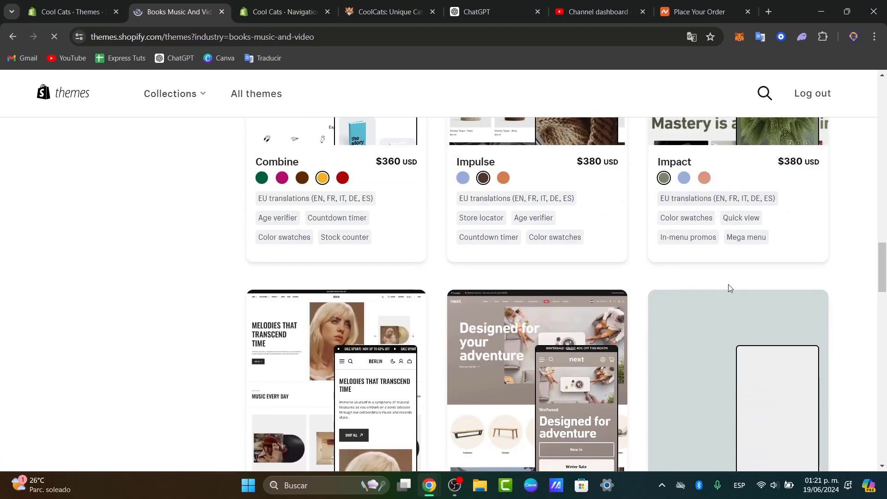
scroll(728, 287, "up", 20)
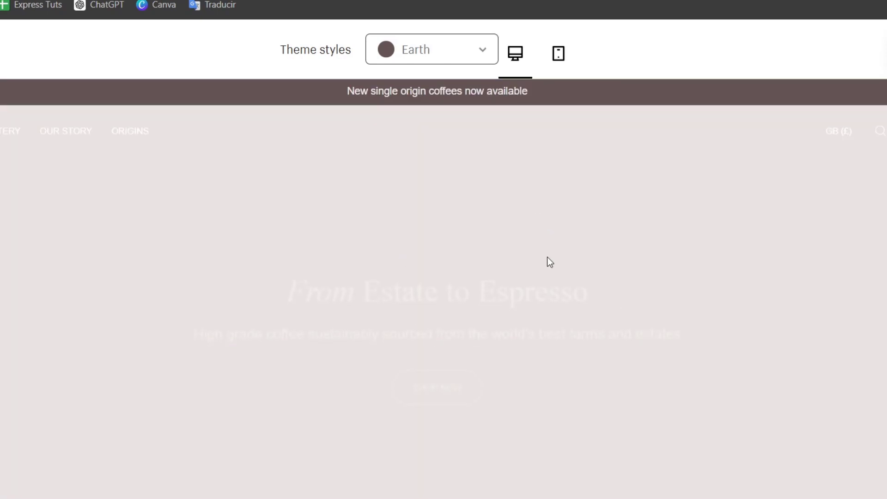
- Scroll the Carrara Coffee Roasters demo past its full-width coffee-roasting hero
scroll(633, 231, "down", 5)
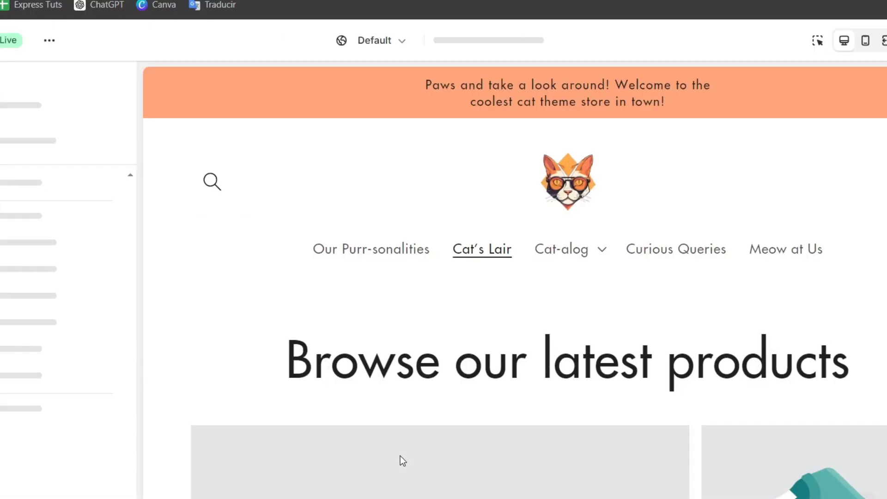
- Collapse the Rich text, Collage and first Multicolumn sections in the editor sidebar
scroll(54, 319, "down", 10)
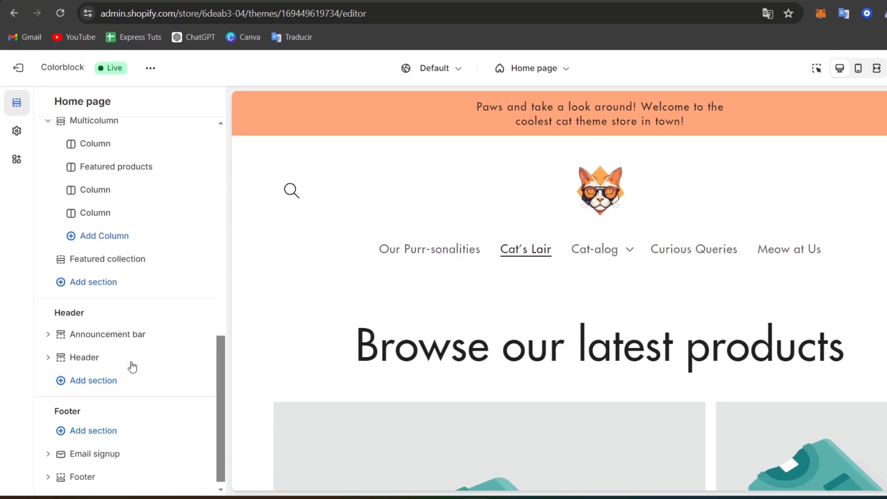
scroll(133, 367, "up", 9)
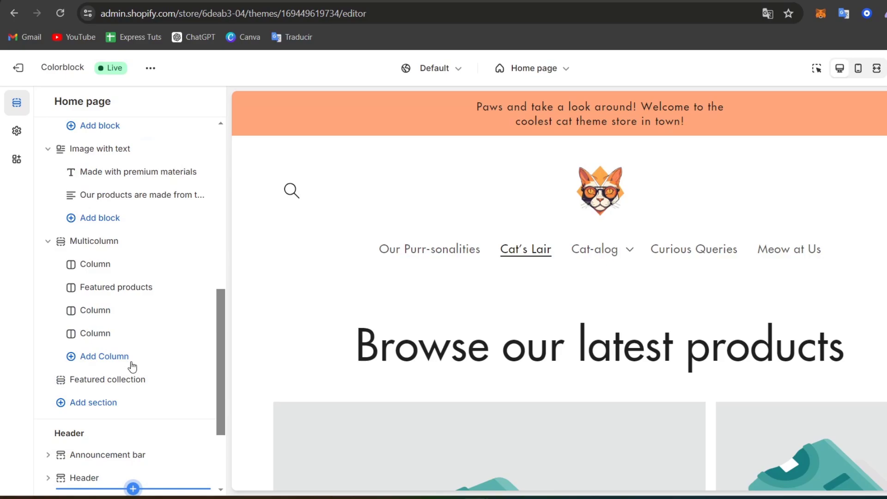
scroll(132, 366, "up", 4)
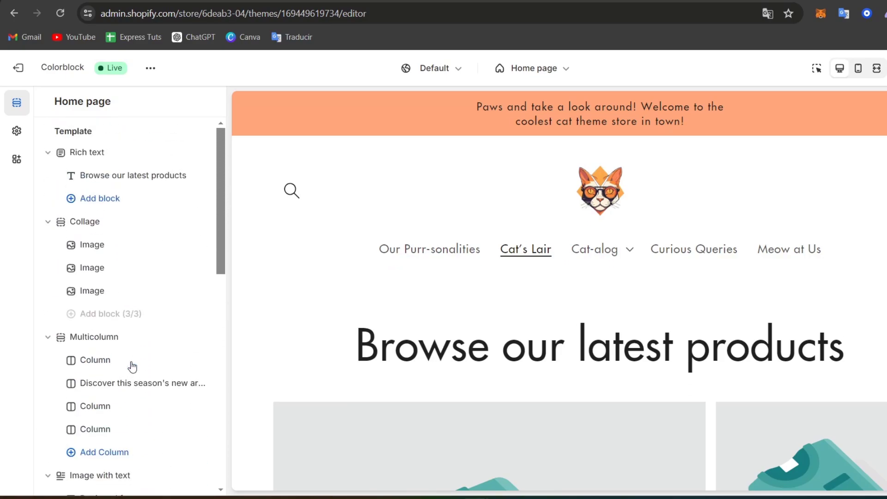
left_click(47, 153)
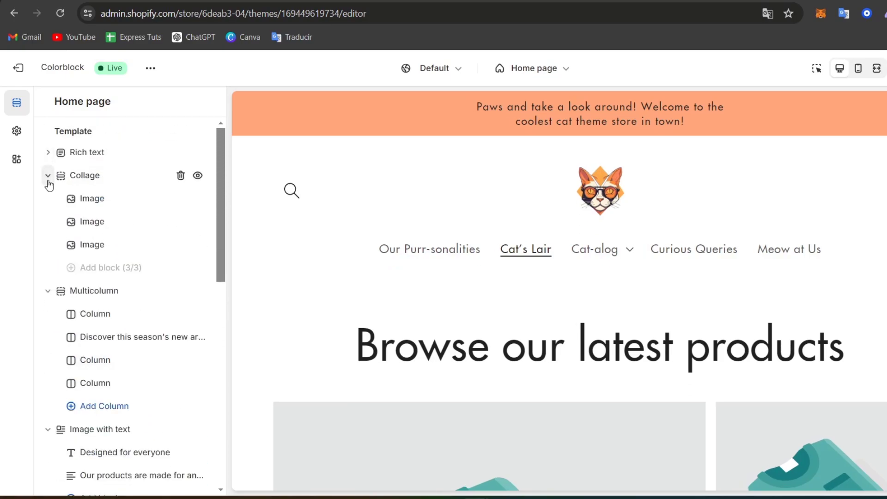
left_click(48, 176)
left_click(48, 199)
- Collapse both Image with text sections and the last Multicolumn, then open the add-section list
left_click(47, 221)
left_click(47, 245)
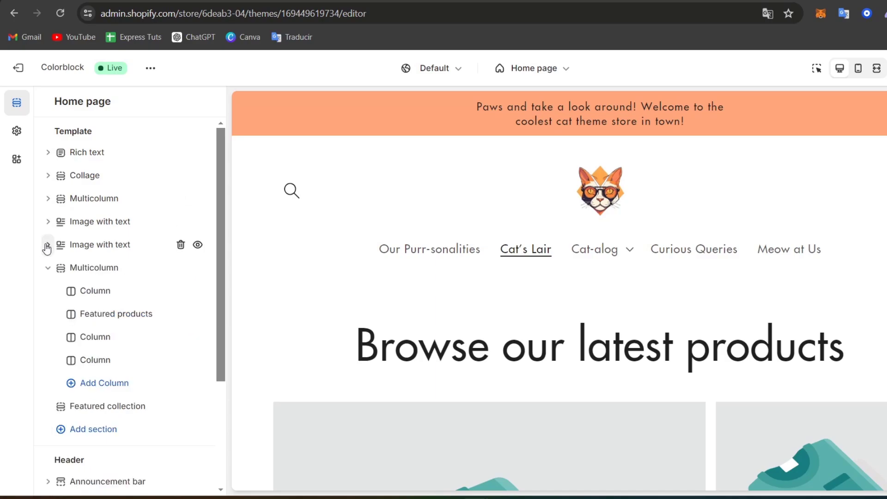
left_click(47, 268)
left_click(98, 327)
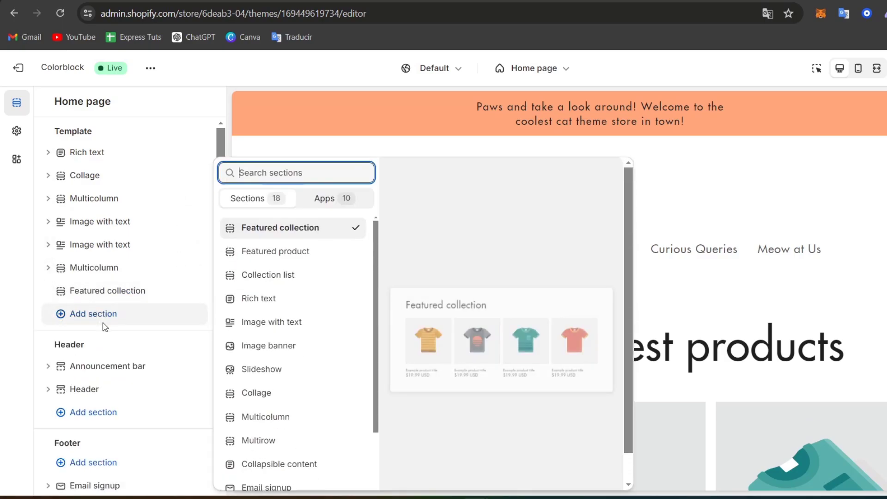
scroll(330, 310, "down", 3)
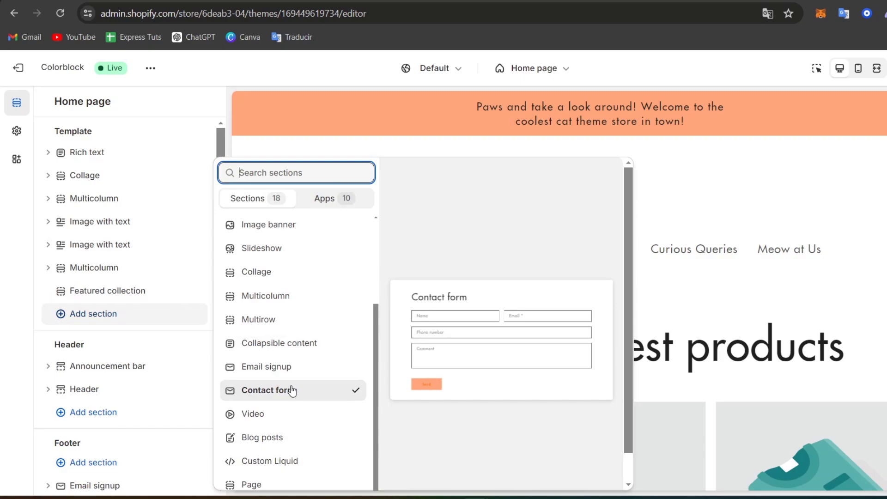
- Add a Video section to the home page, cancelling the Shopify-hosted video picker
left_click(293, 413)
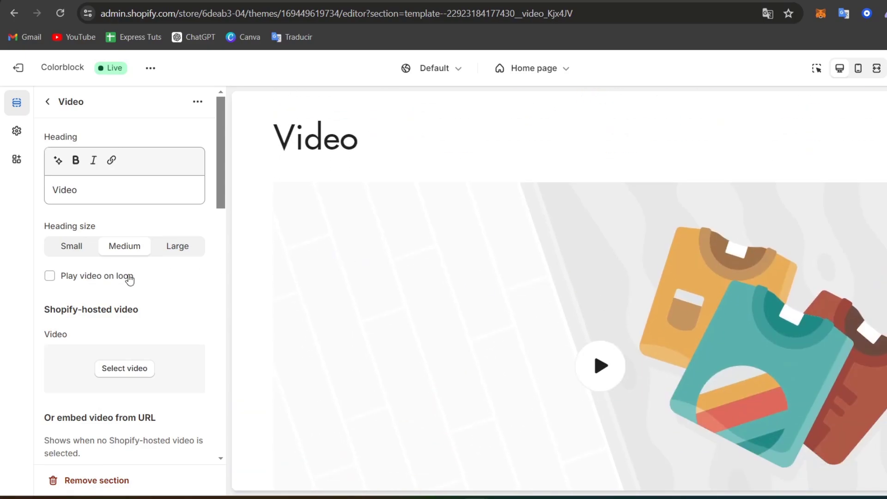
scroll(508, 375, "down", 2)
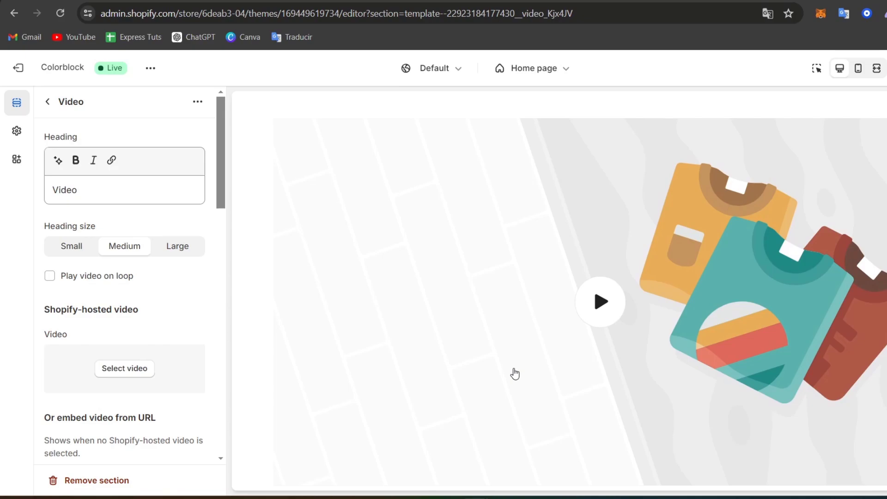
left_click(134, 380)
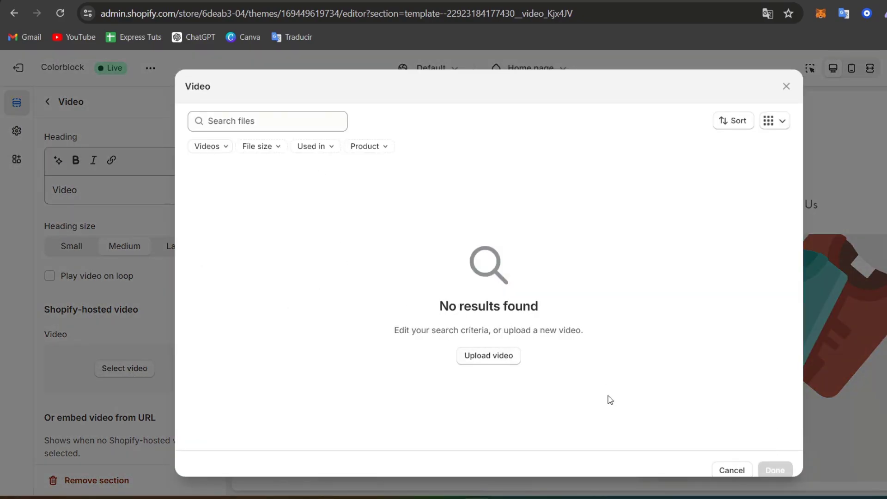
left_click(730, 470)
- Review the Video section's settings and return to the home page sections list
scroll(156, 367, "down", 5)
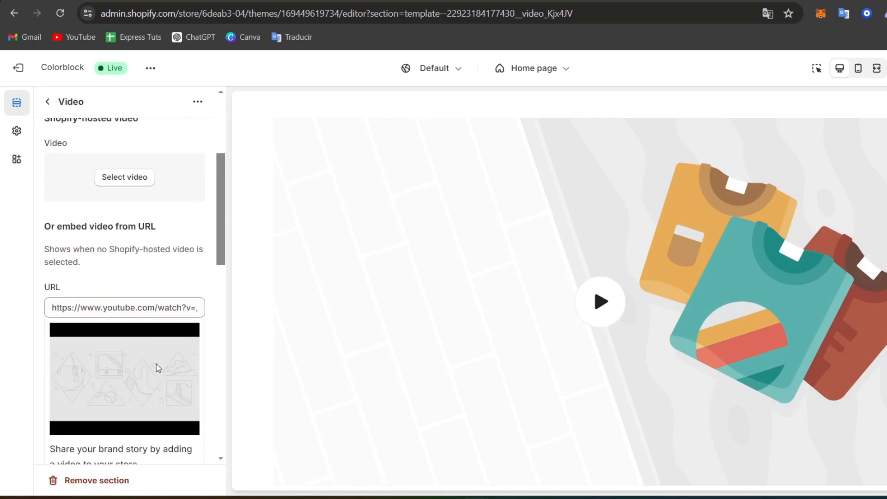
scroll(154, 370, "down", 4)
scroll(154, 370, "down", 8)
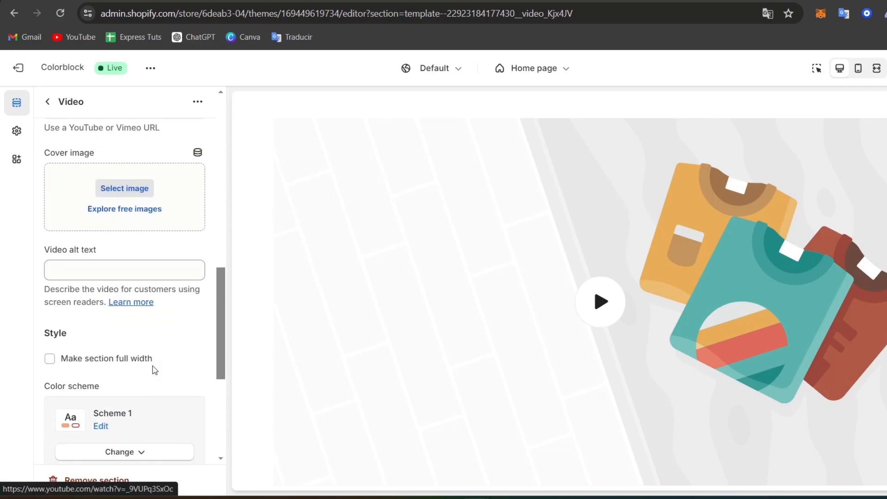
scroll(152, 371, "up", 7)
scroll(151, 373, "up", 8)
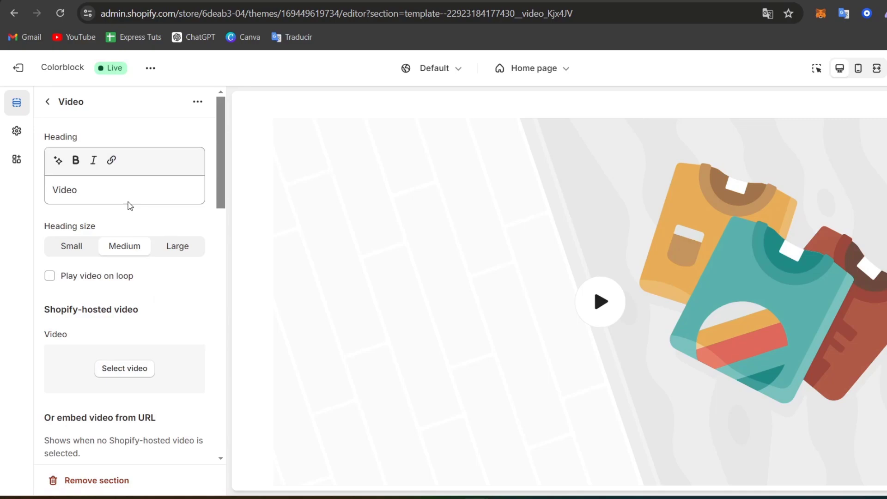
left_click(48, 102)
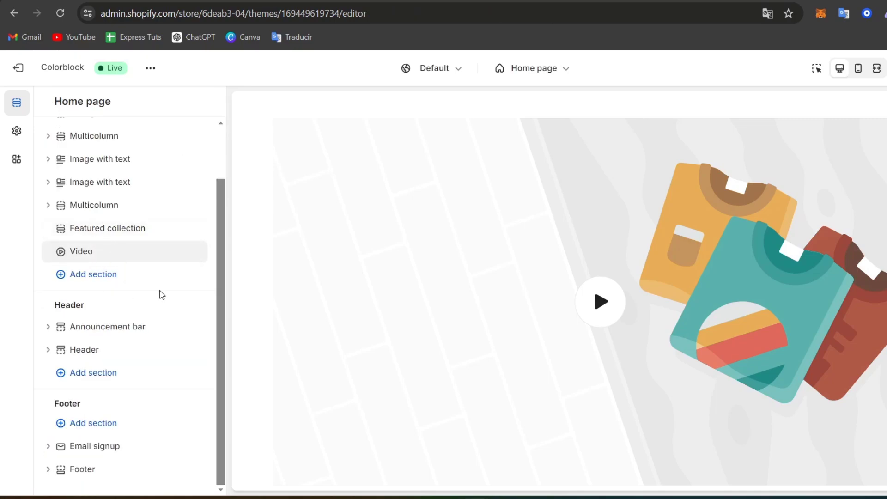
scroll(162, 294, "up", 2)
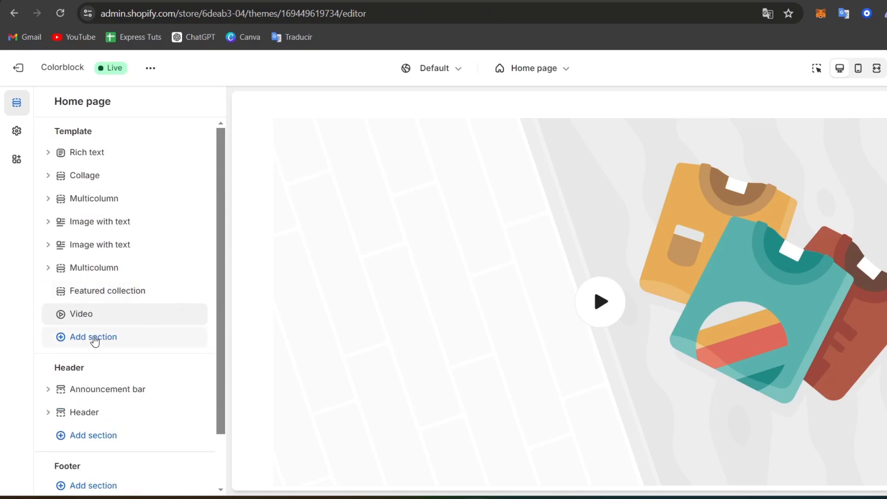
- Exit the theme editor, leaving despite the unsaved changes
left_click(18, 68)
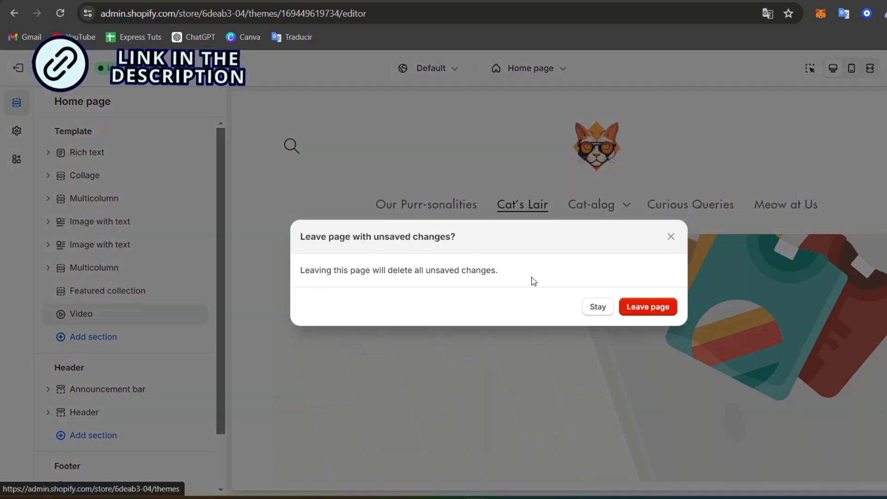
left_click(648, 307)
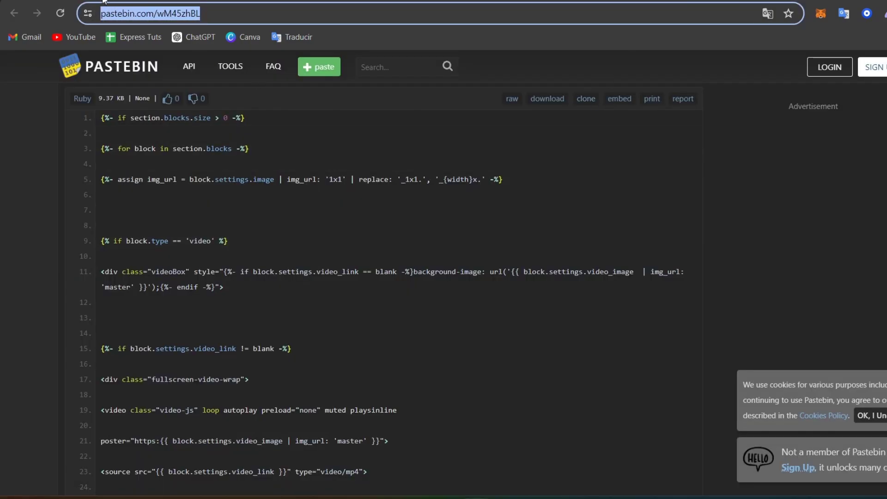
scroll(361, 206, "down", 5)
scroll(362, 206, "up", 10)
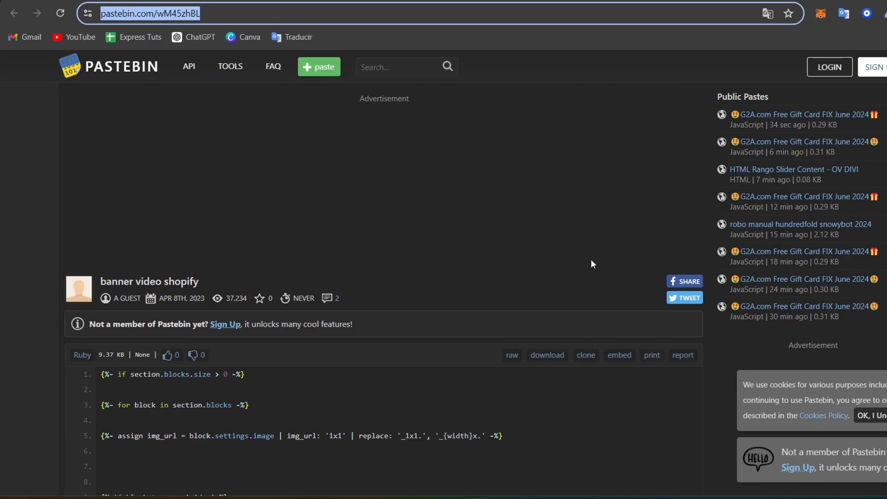
- Select the Liquid code in the 'banner video shopify' Pastebin paste
scroll(442, 276, "down", 3)
left_click_drag(99, 249, 207, 498)
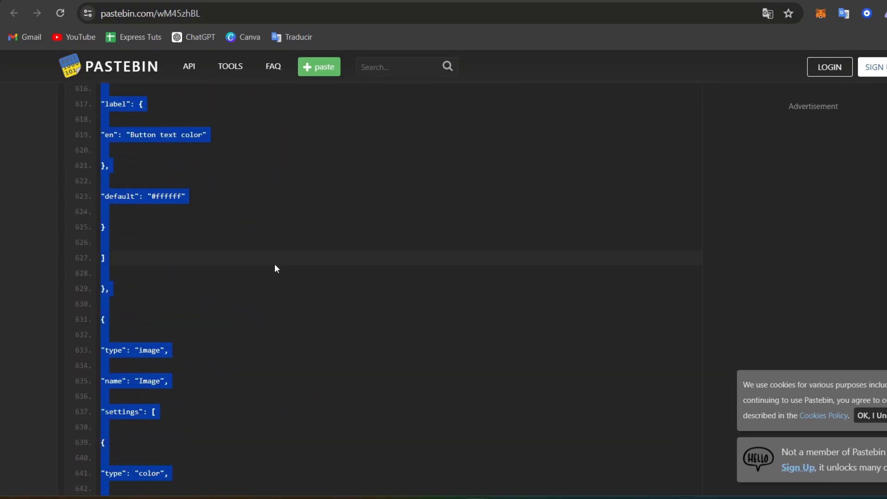
left_click(274, 265)
key("ctrl+a")
scroll(314, 264, "down", 1)
left_click_drag(313, 264, 102, 375)
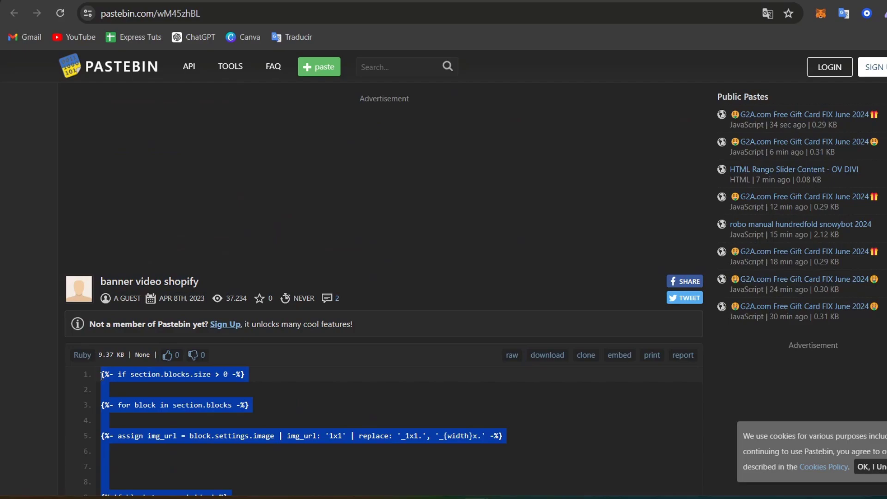
- Return to the Shopify admin and open the Colorblock theme's actions menu
left_click(170, 10)
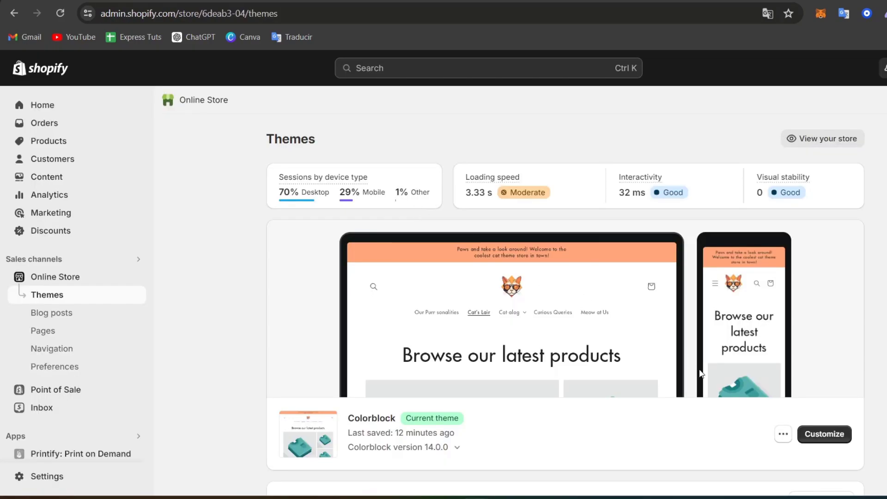
scroll(783, 370, "down", 2)
left_click(783, 369)
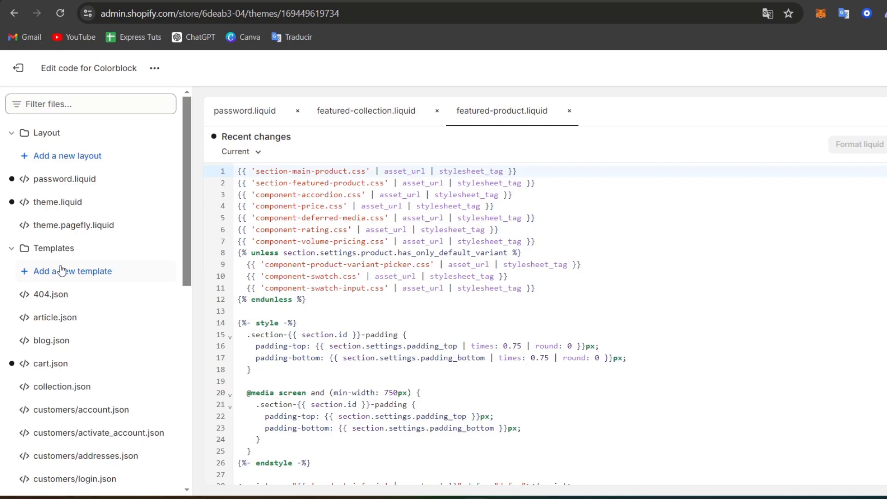
- Collapse the Templates folder and expand Sections to list its Liquid files
left_click(11, 252)
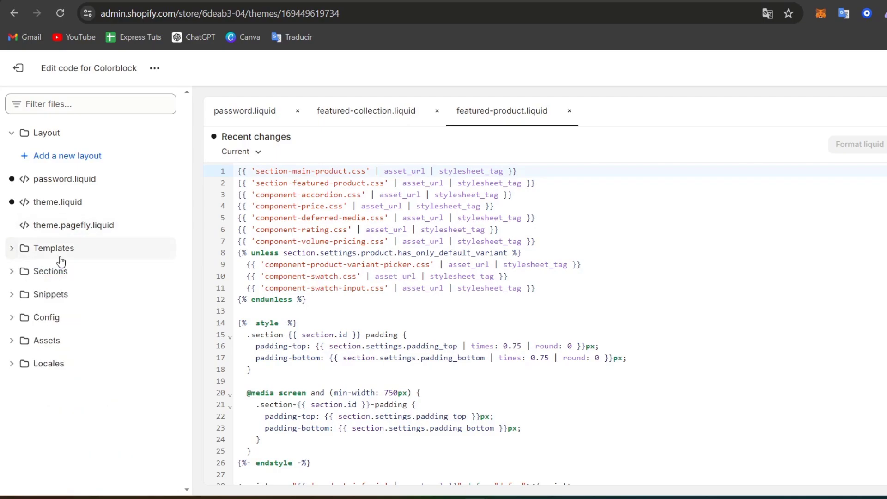
left_click(12, 271)
scroll(83, 330, "down", 5)
scroll(84, 333, "down", 10)
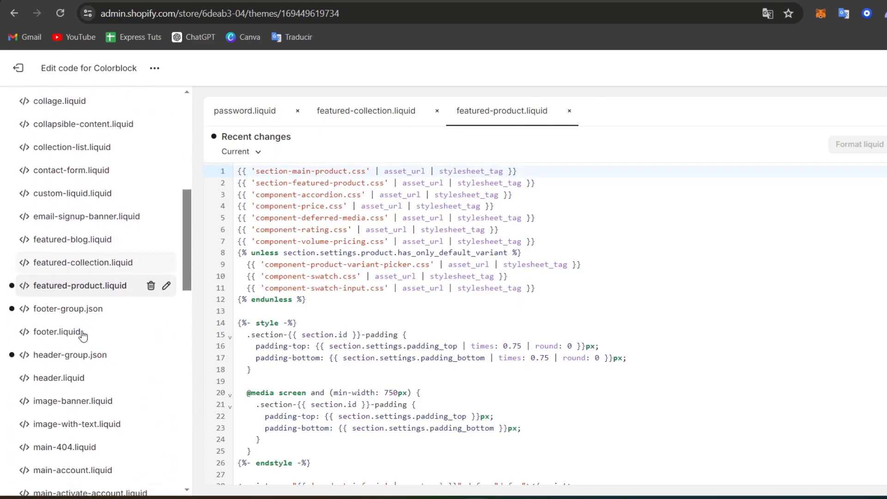
scroll(77, 336, "up", 15)
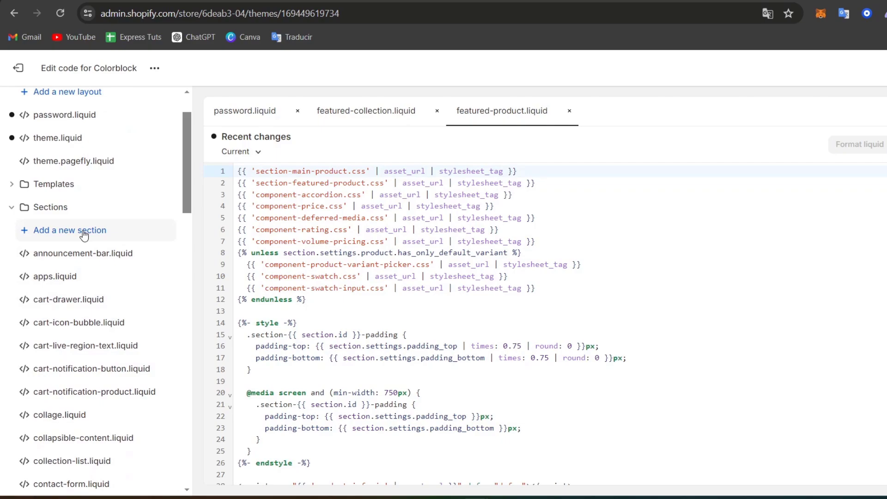
- Add a new liquid section file named 'background-video'
left_click(84, 236)
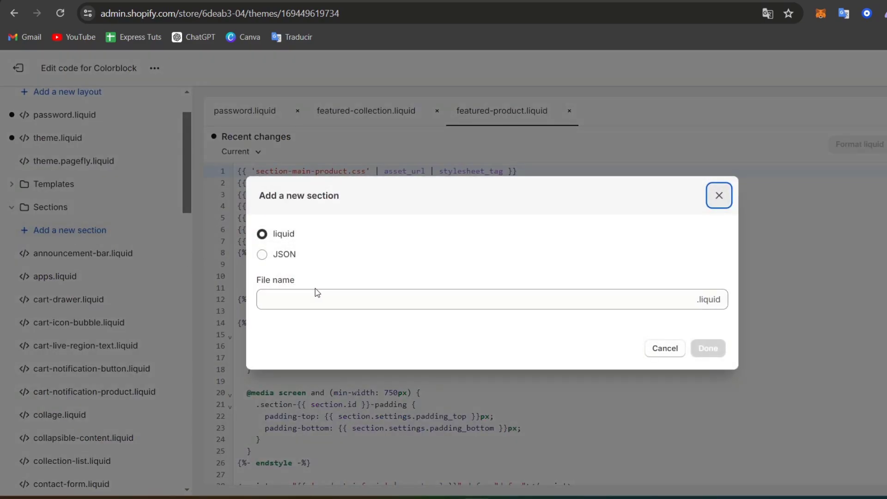
left_click(327, 294)
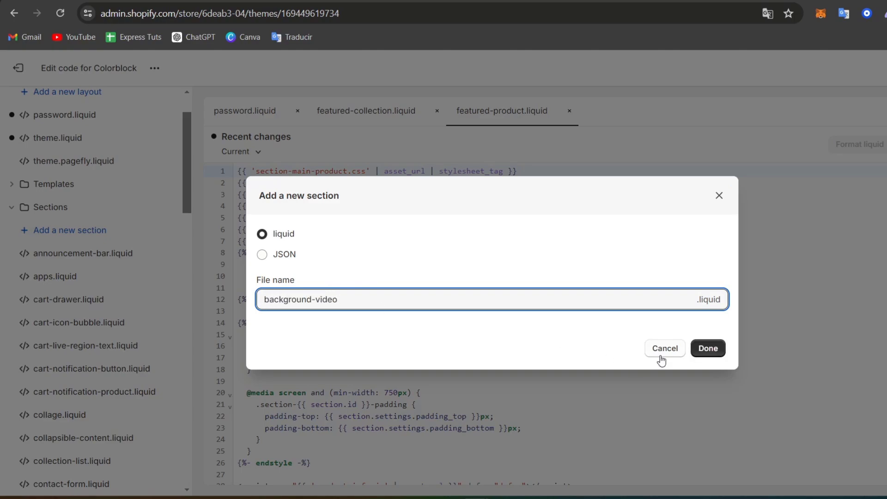
left_click(718, 350)
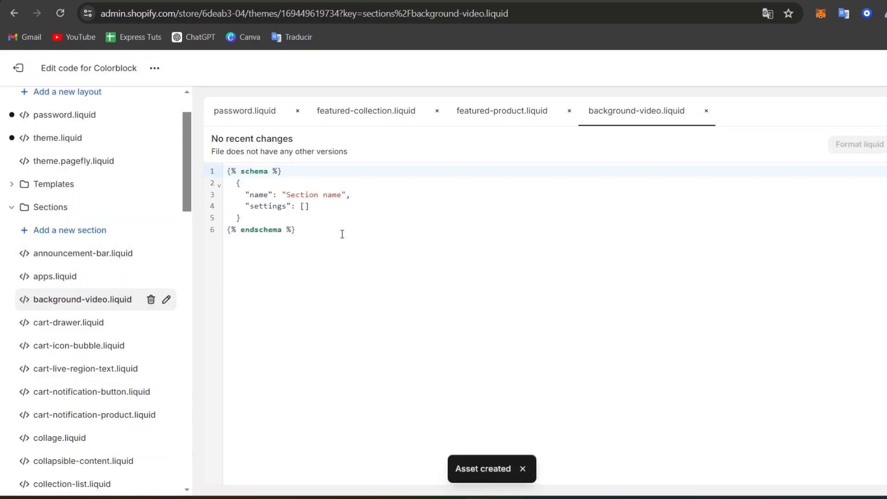
- Replace the placeholder schema with the pasted video background code, save, and exit to Themes
left_click_drag(342, 234, 254, 178)
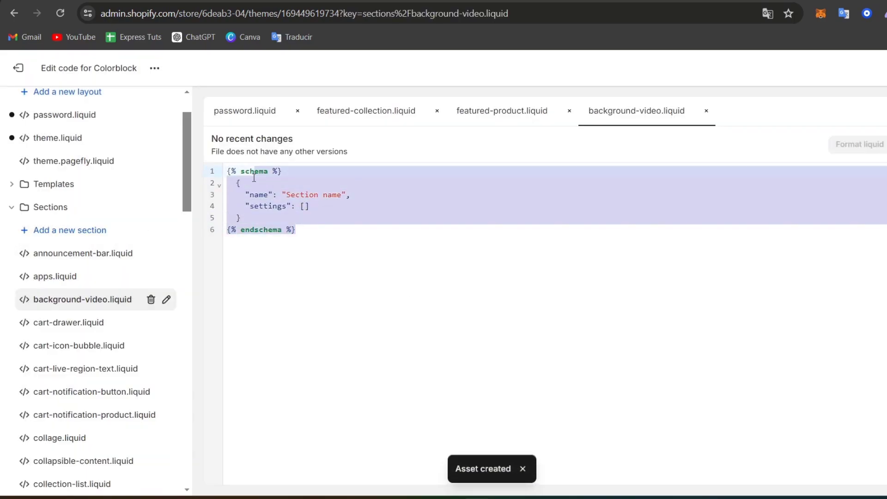
key("BackSpace")
key("ctrl+v")
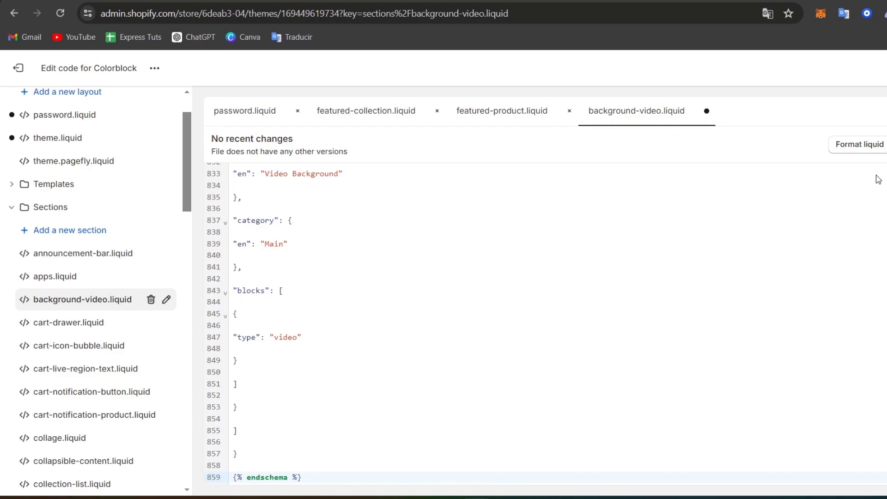
key("ctrl+s")
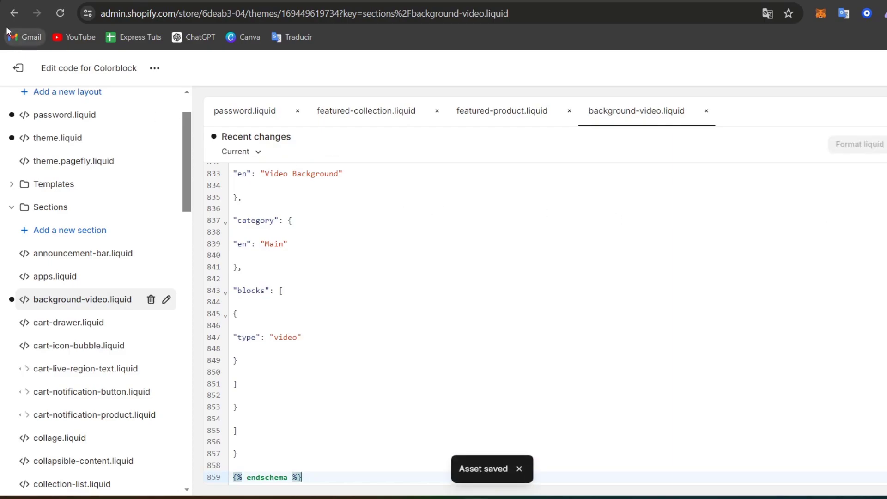
left_click(17, 68)
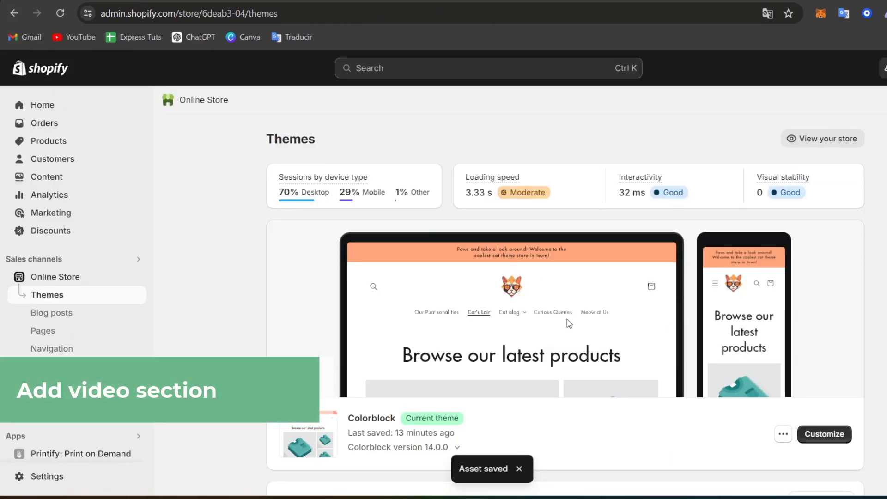
- Customize Colorblock and collapse the Multicolumn and Image with text sections in the sidebar
left_click(814, 434)
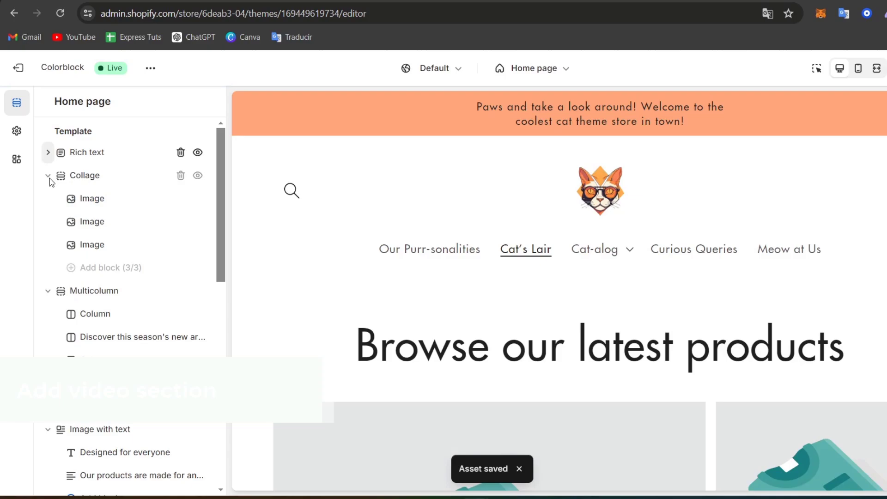
left_click(48, 199)
left_click(48, 222)
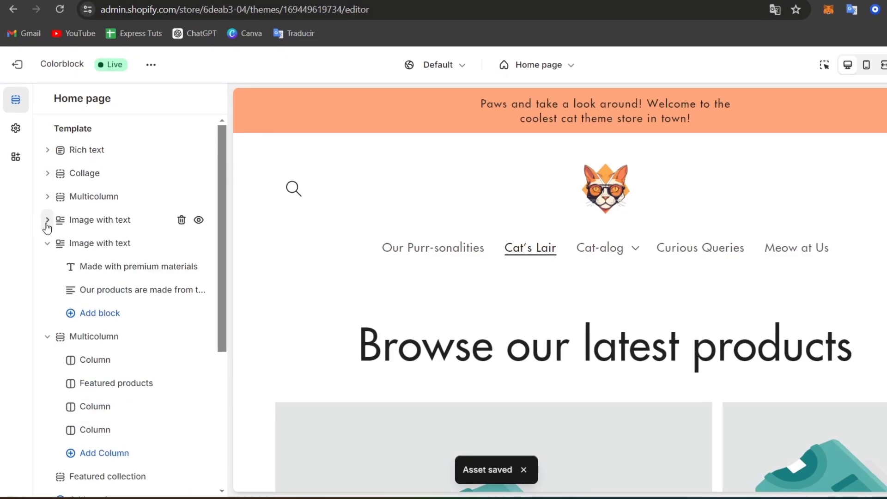
left_click(47, 245)
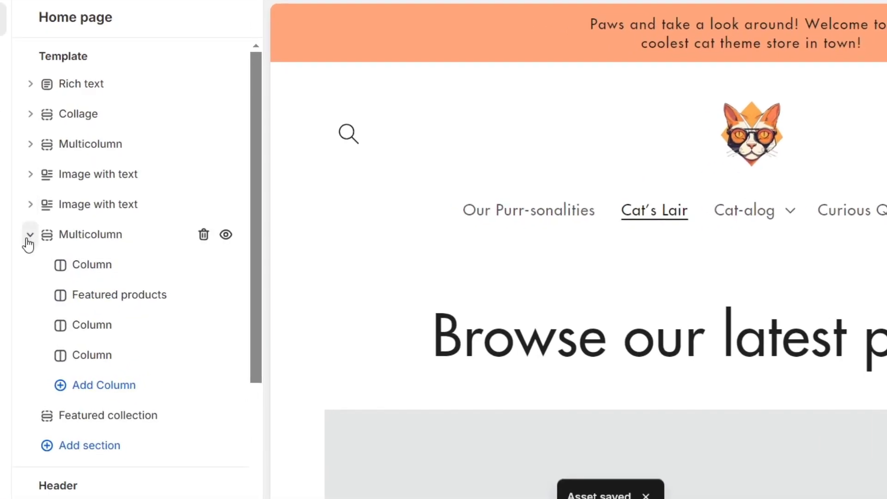
left_click(30, 236)
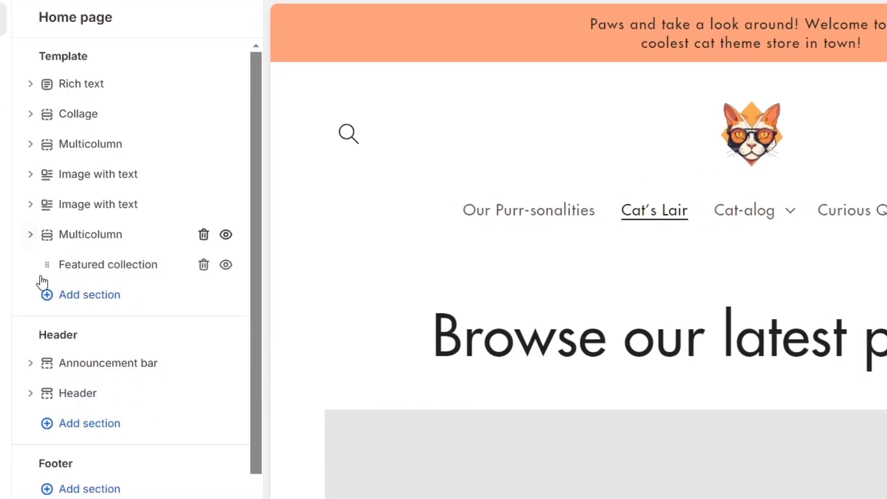
- Open the Template's add-section list and search it for 'back'
left_click(121, 301)
scroll(369, 258, "down", 2)
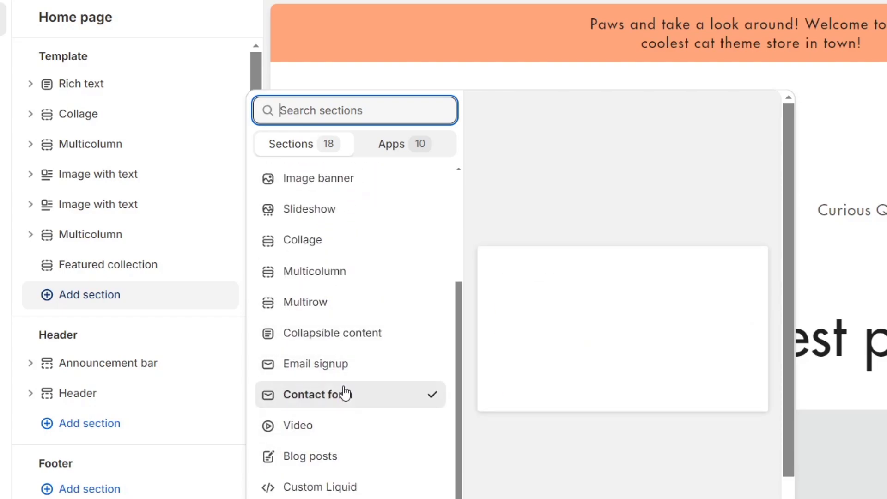
scroll(344, 395, "up", 3)
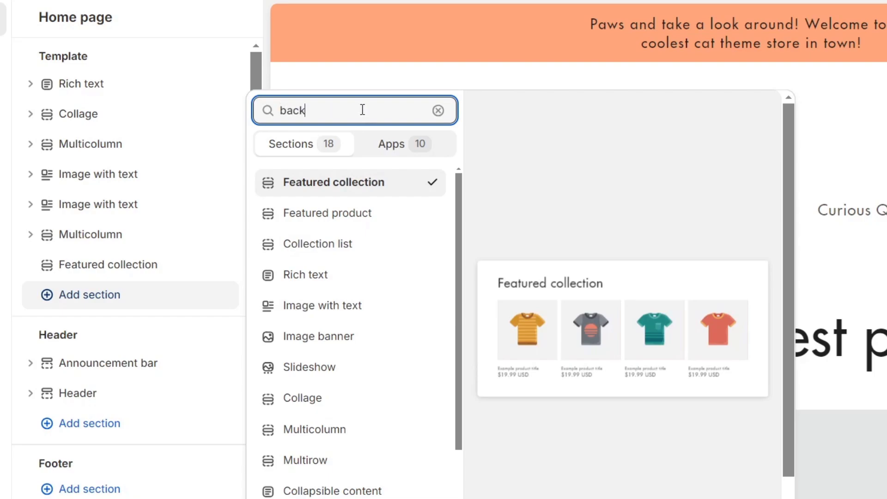
- Add a Video Background section to the home page and open its Video slide block's video link field
left_click(331, 191)
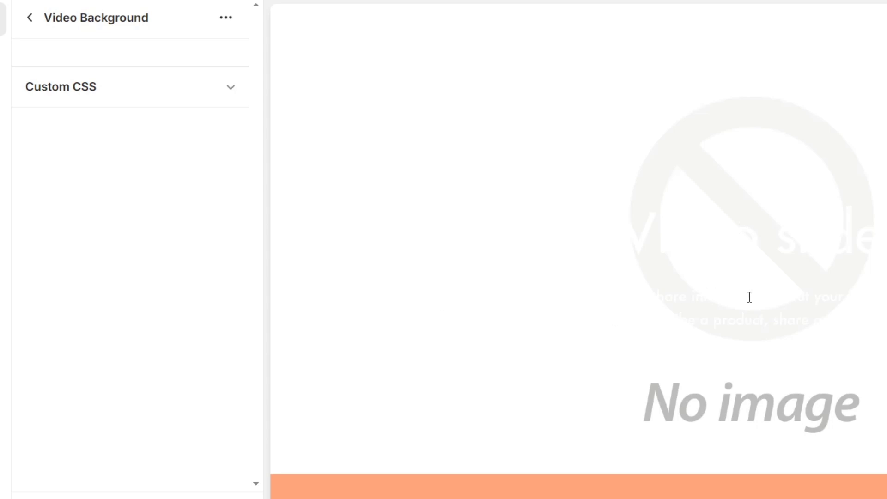
left_click(140, 95)
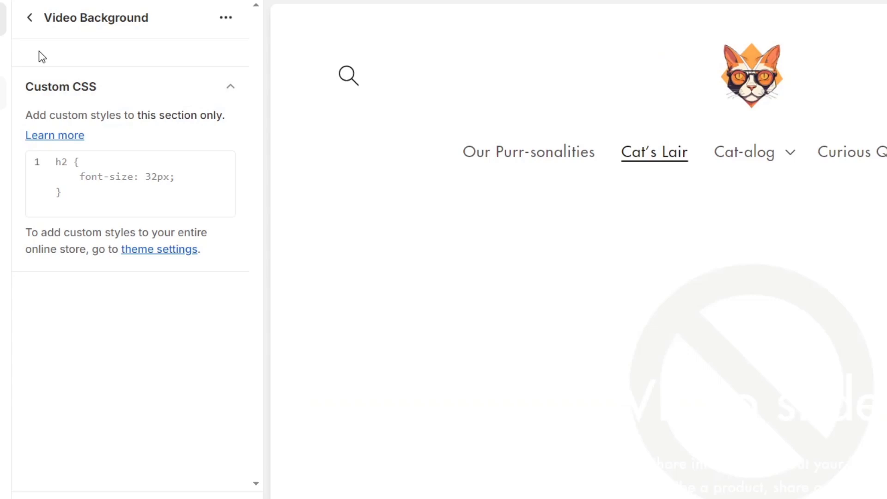
left_click(32, 19)
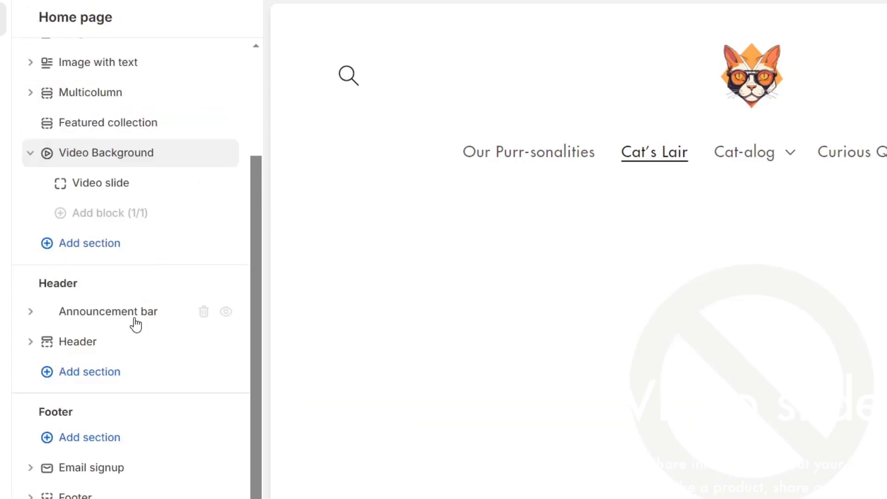
left_click(130, 185)
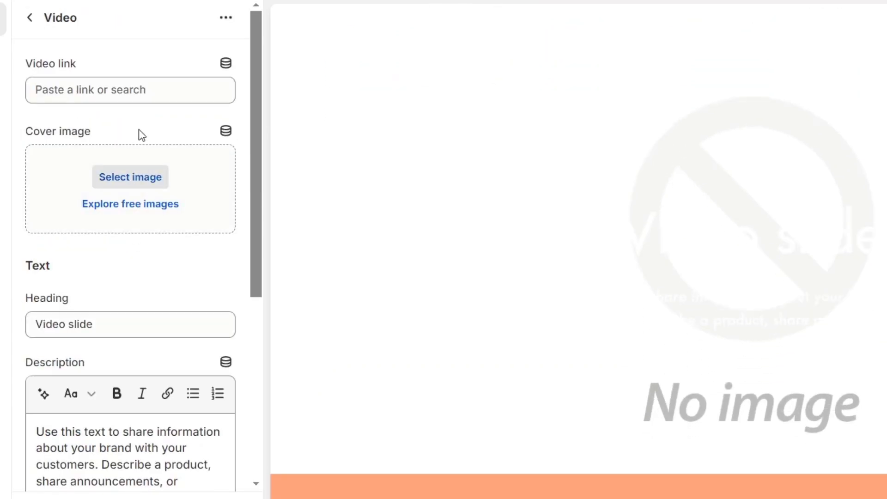
left_click(121, 91)
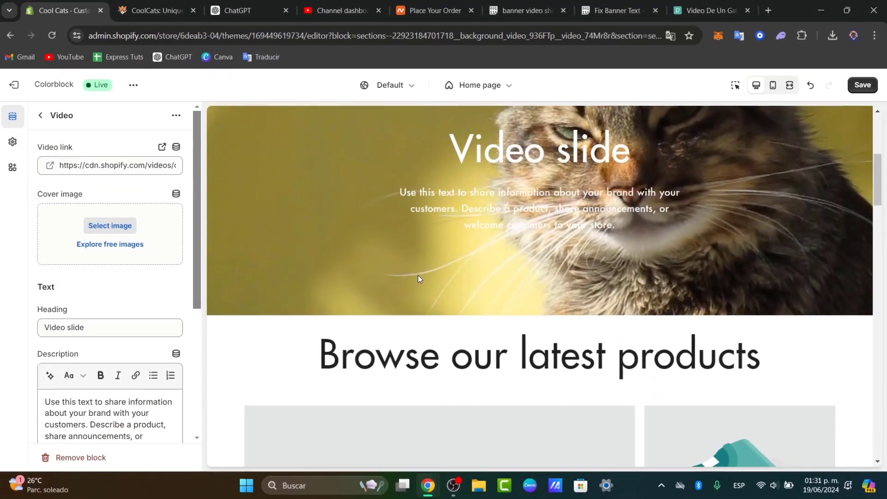
- Scroll the Copy of Colorblock storefront preview from the products section back to the cat video banner at the top
scroll(420, 276, "up", 5)
scroll(419, 277, "down", 5)
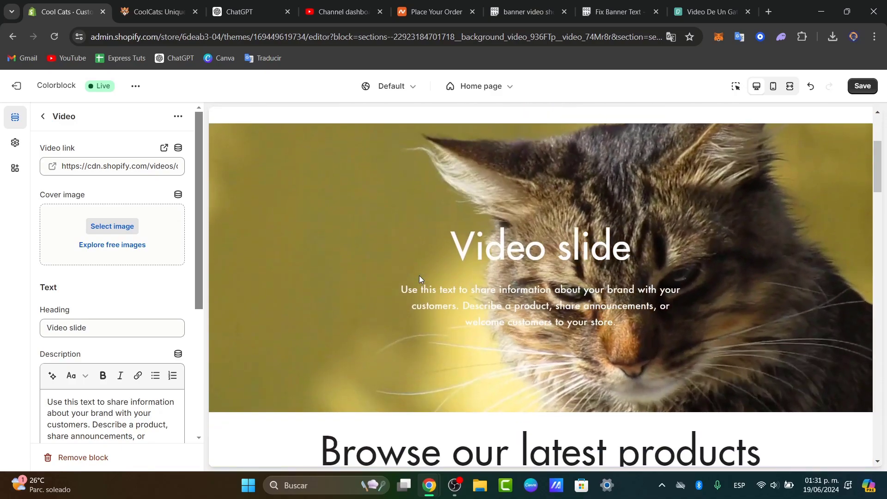
scroll(419, 277, "up", 5)
scroll(420, 277, "down", 2)
scroll(419, 278, "down", 1)
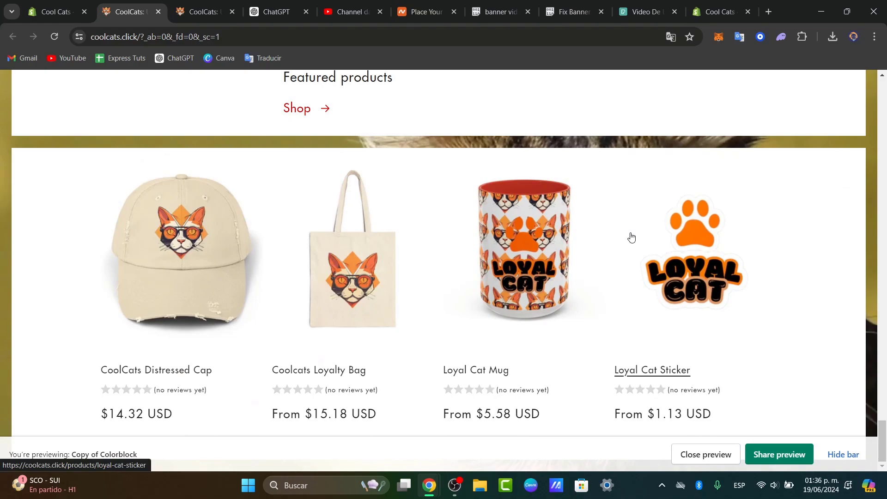
scroll(632, 243, "up", 15)
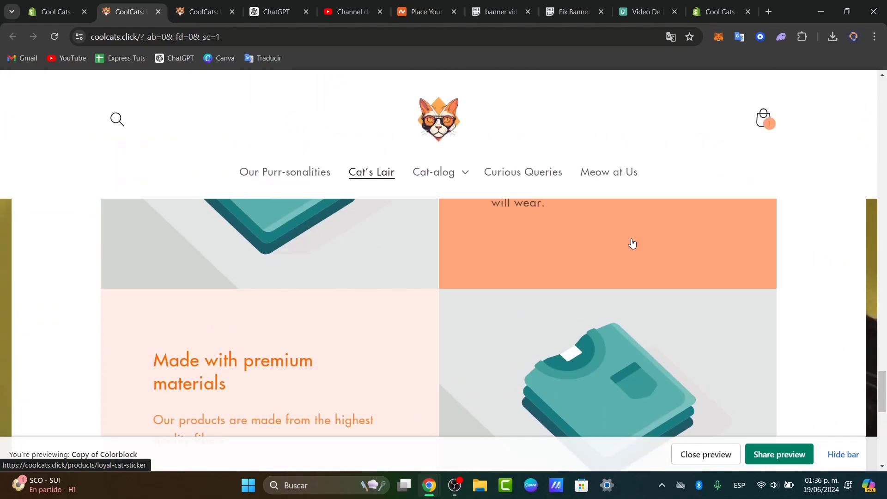
scroll(632, 243, "up", 15)
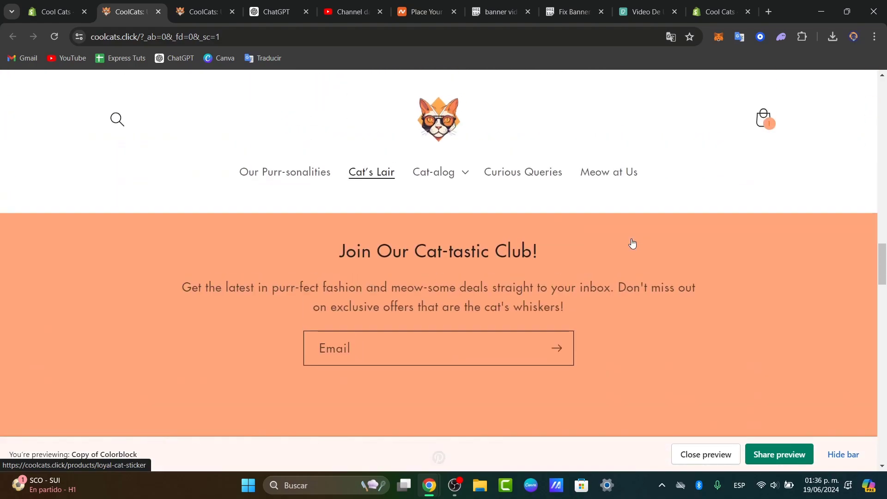
scroll(633, 243, "up", 15)
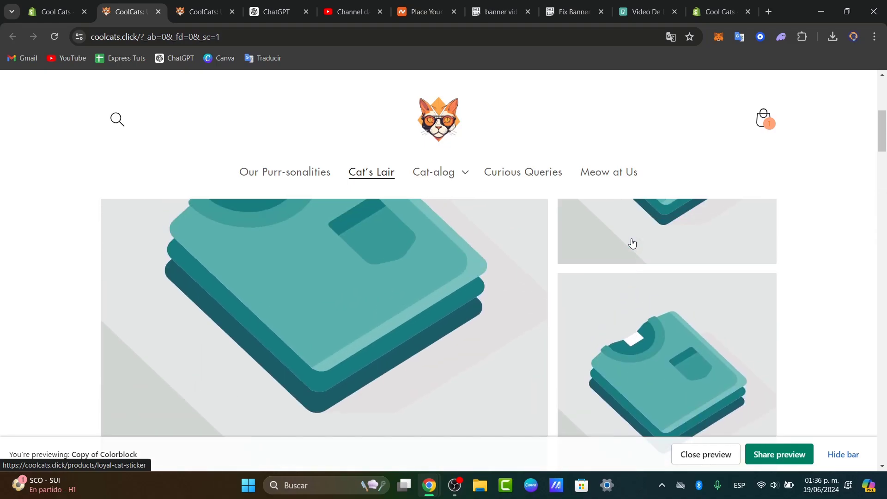
scroll(633, 243, "up", 3)
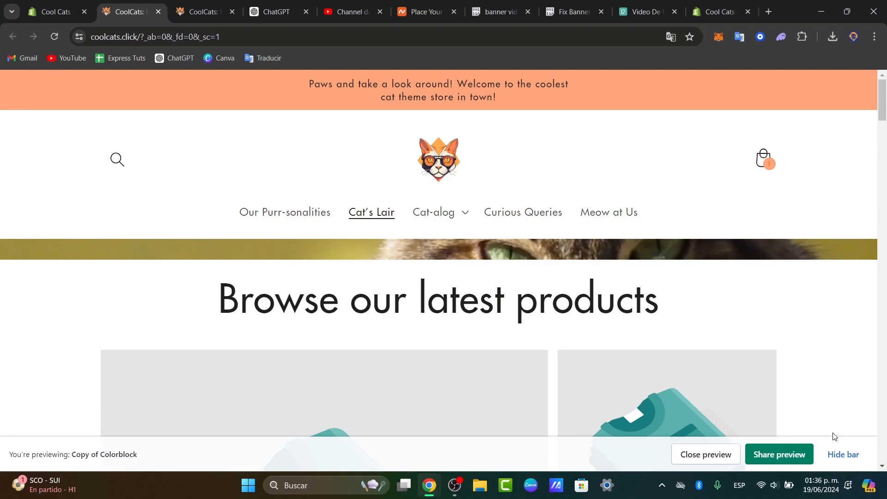
- In theme colour settings, add Scheme 6 and clear its background hex so it becomes Transparent
key("ctrl+Page_Up")
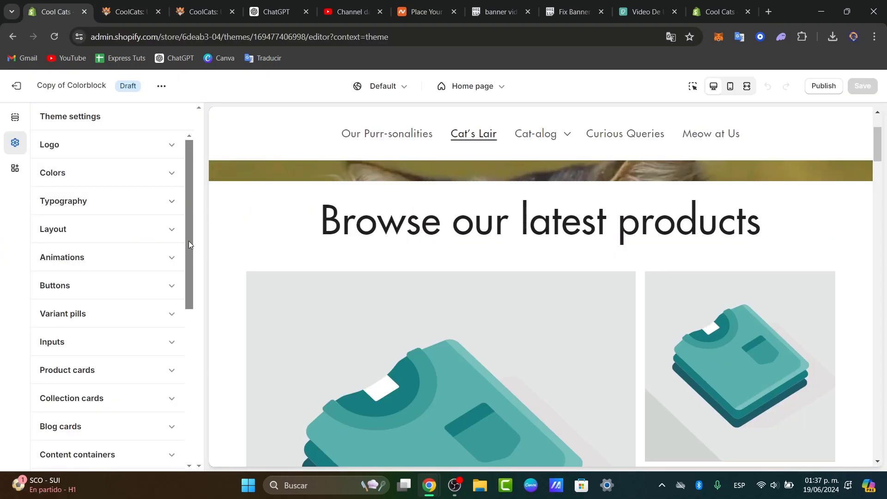
left_click(76, 174)
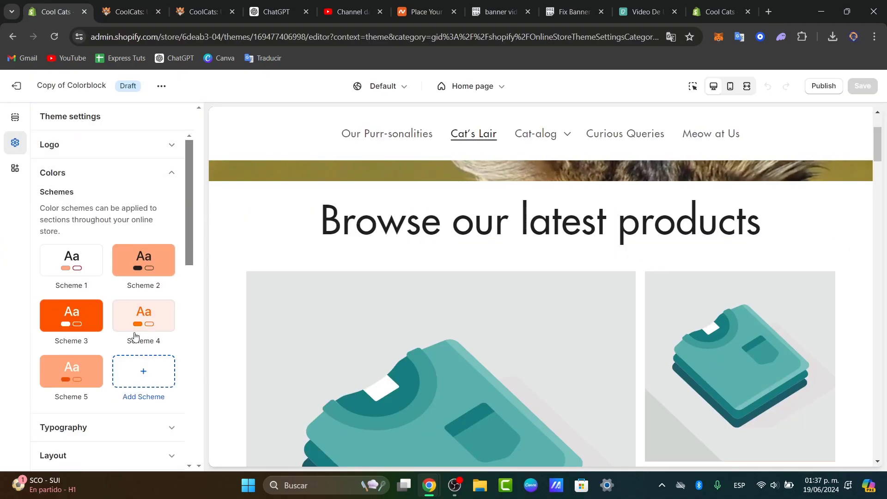
left_click(136, 373)
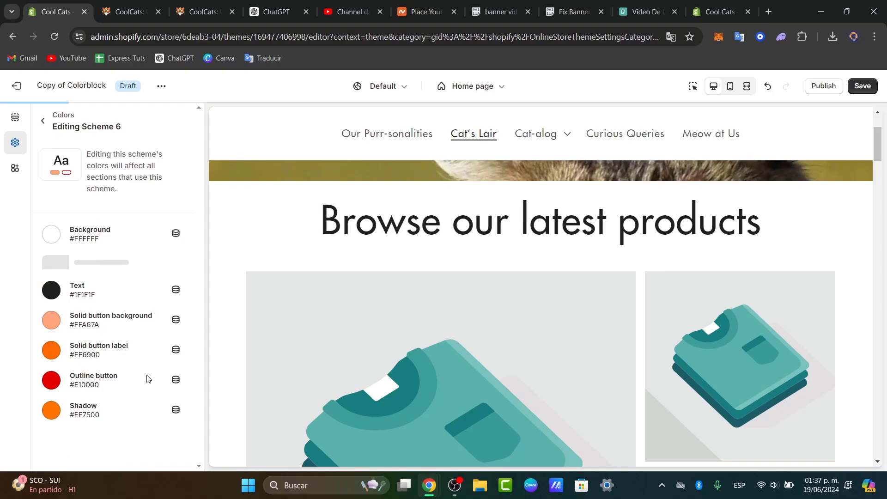
left_click(52, 235)
key("BackSpace")
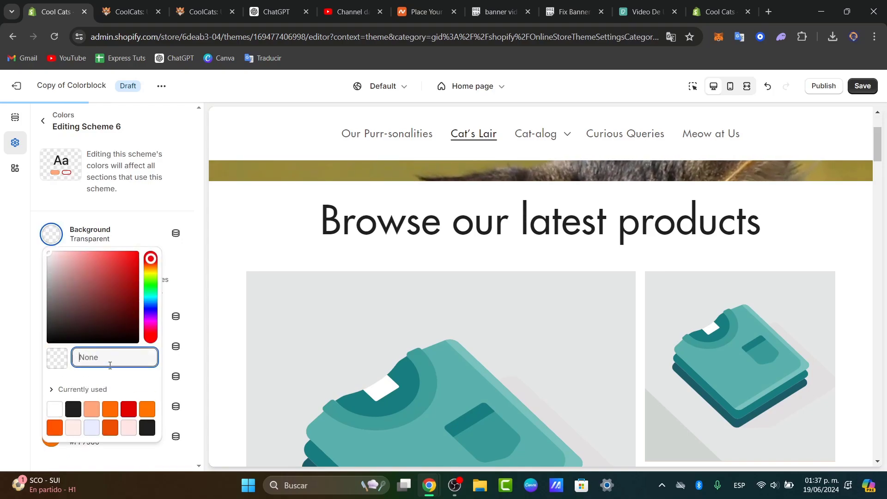
left_click(193, 255)
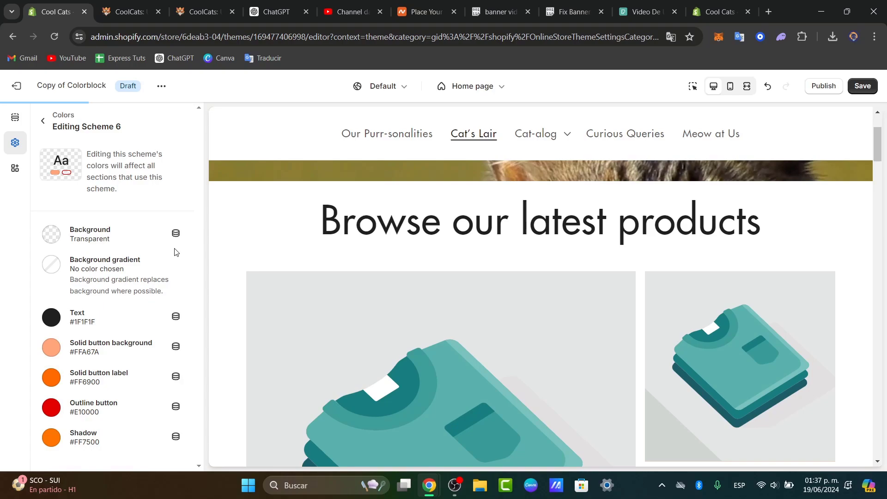
left_click(44, 122)
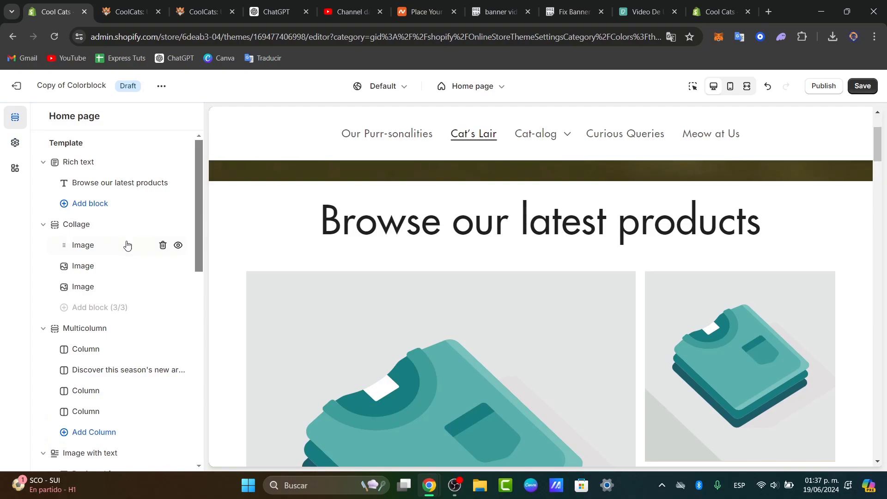
- Set the Rich text section's colour scheme to Scheme 6
left_click(127, 323)
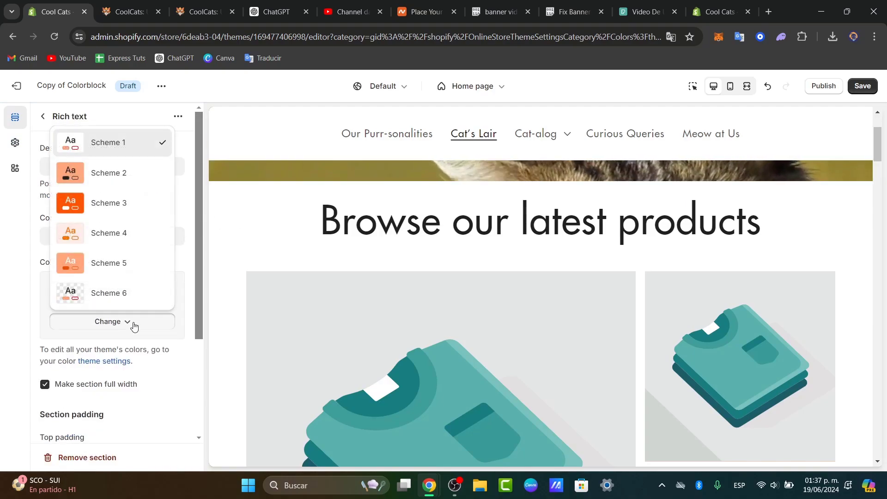
left_click(129, 294)
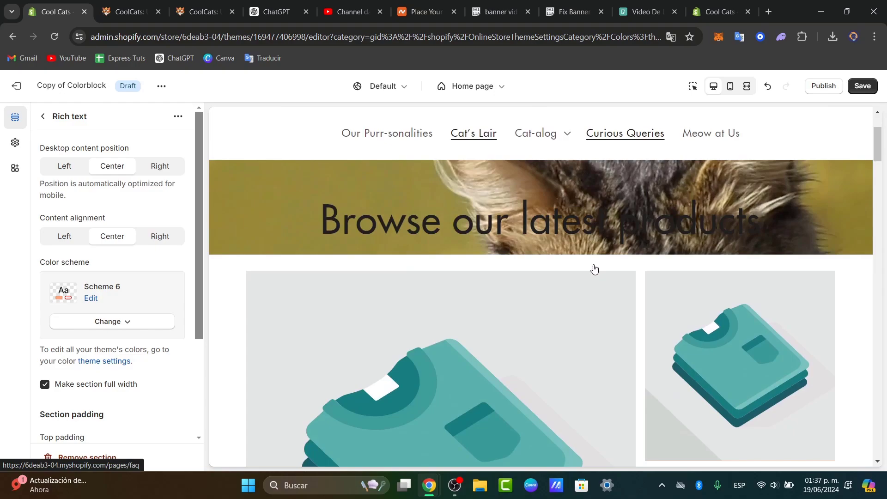
scroll(146, 372, "down", 3)
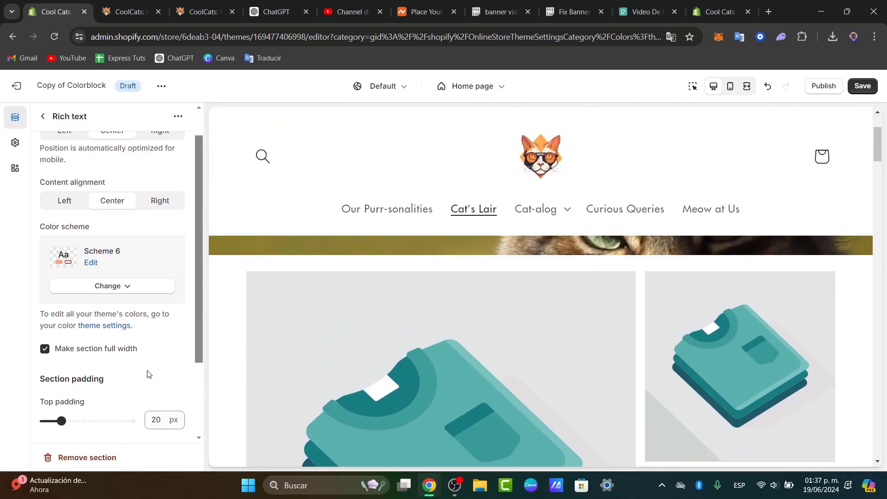
- Set the Collage section's colour scheme to Scheme 6 as well
left_click(83, 121)
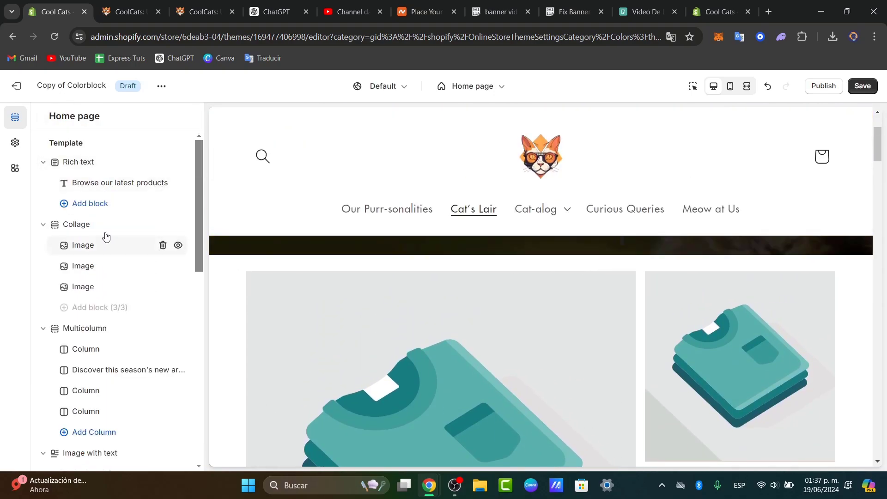
left_click(103, 227)
scroll(120, 268, "up", 1)
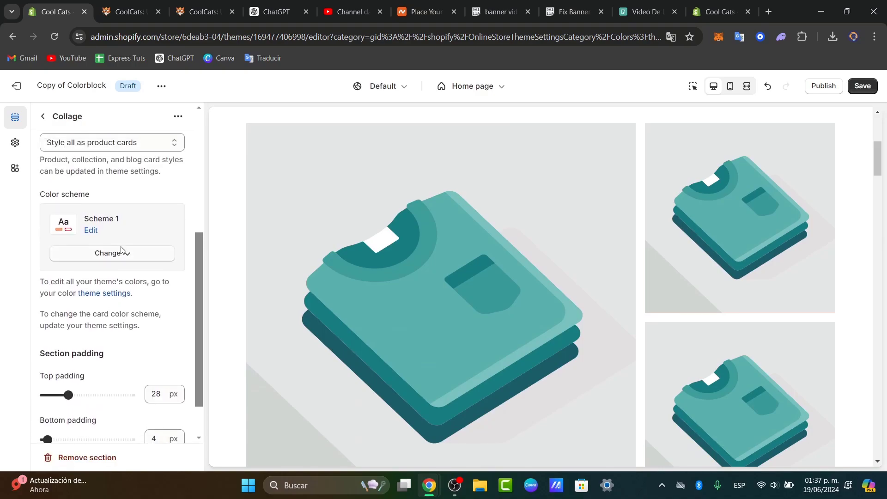
left_click(125, 258)
left_click(111, 436)
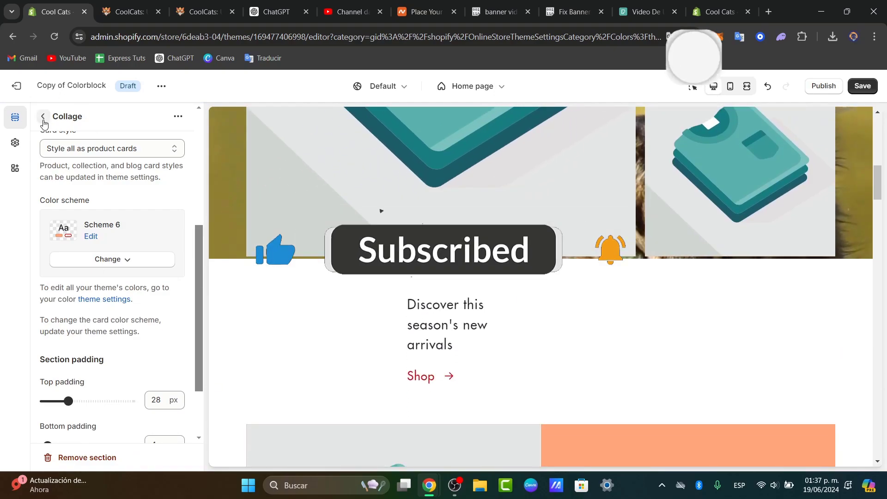
- Back in the section list, collapse Rich text and start dragging the Collage section to a new position
key("Escape")
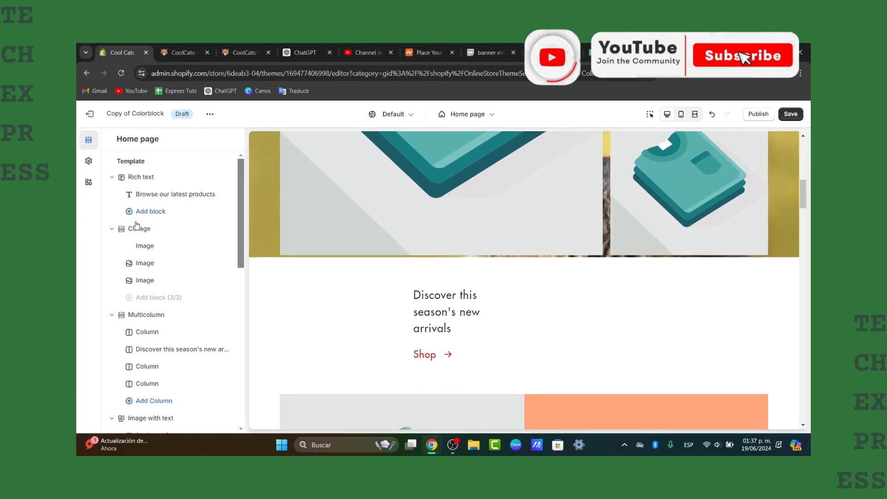
left_click(124, 179)
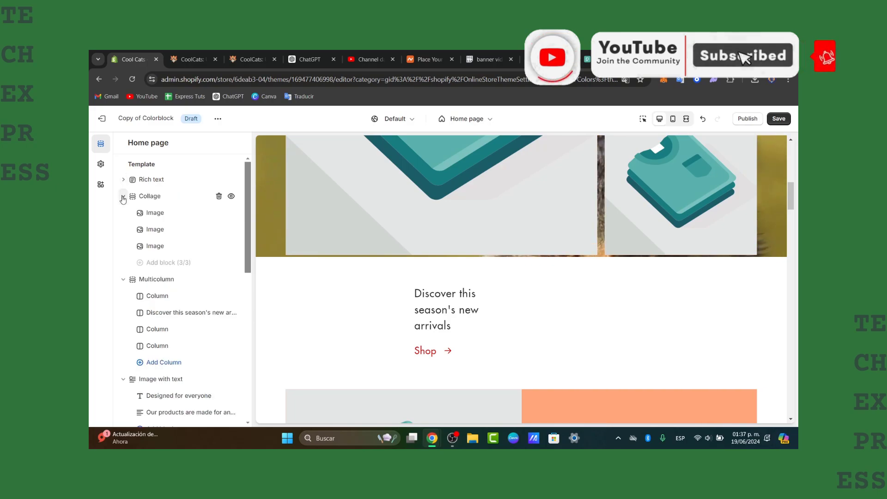
left_click_drag(123, 199, 548, 389)
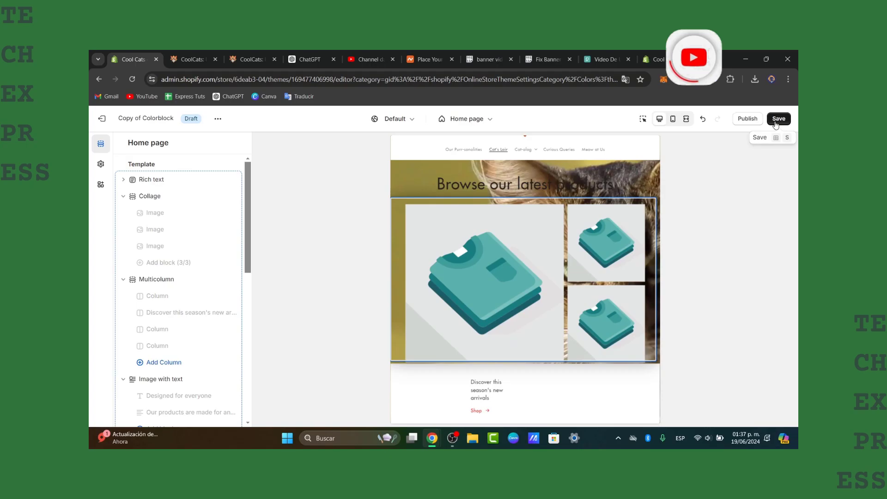